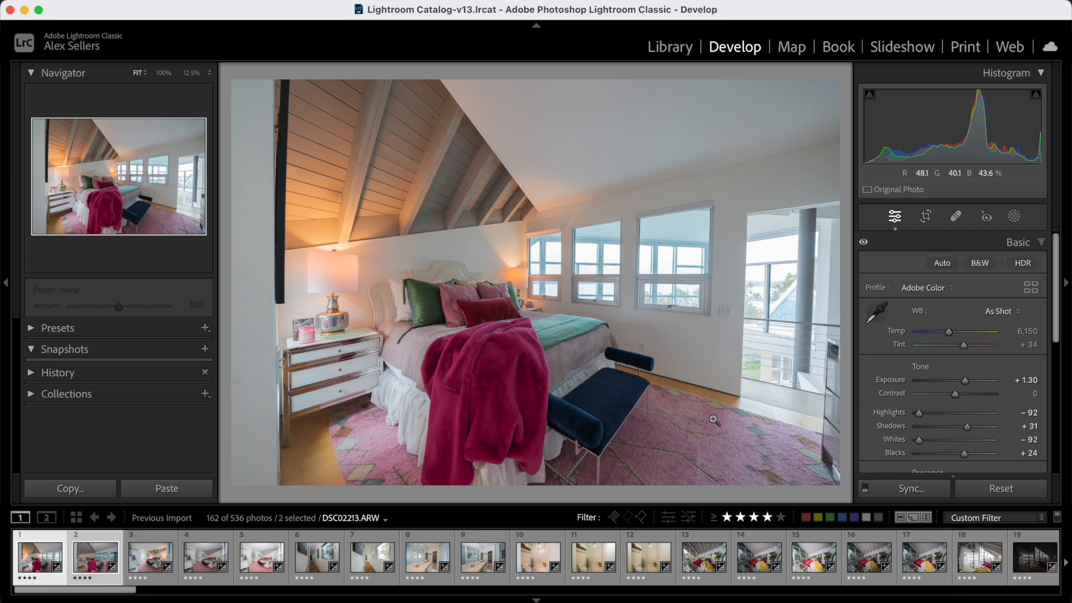
# Step: Compare the Basic tone and presence settings of the two bedroom exposures, DSC02213.ARW and DSC02219.ARW
pyautogui.scroll(-2, 955, 445)
pyautogui.scroll(-1, 954, 445)
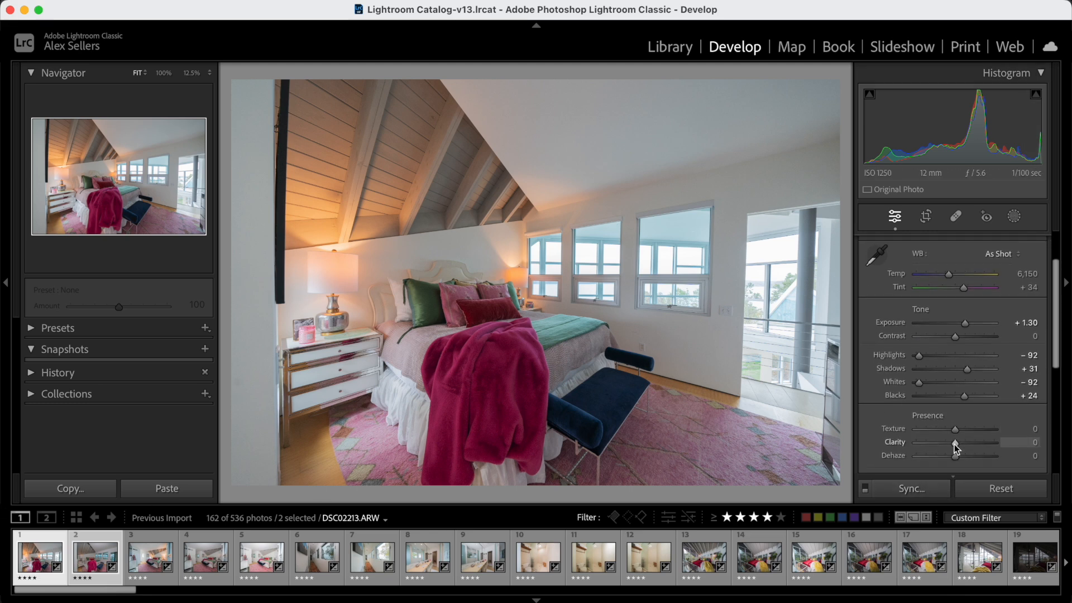
pyautogui.scroll(3, 954, 444)
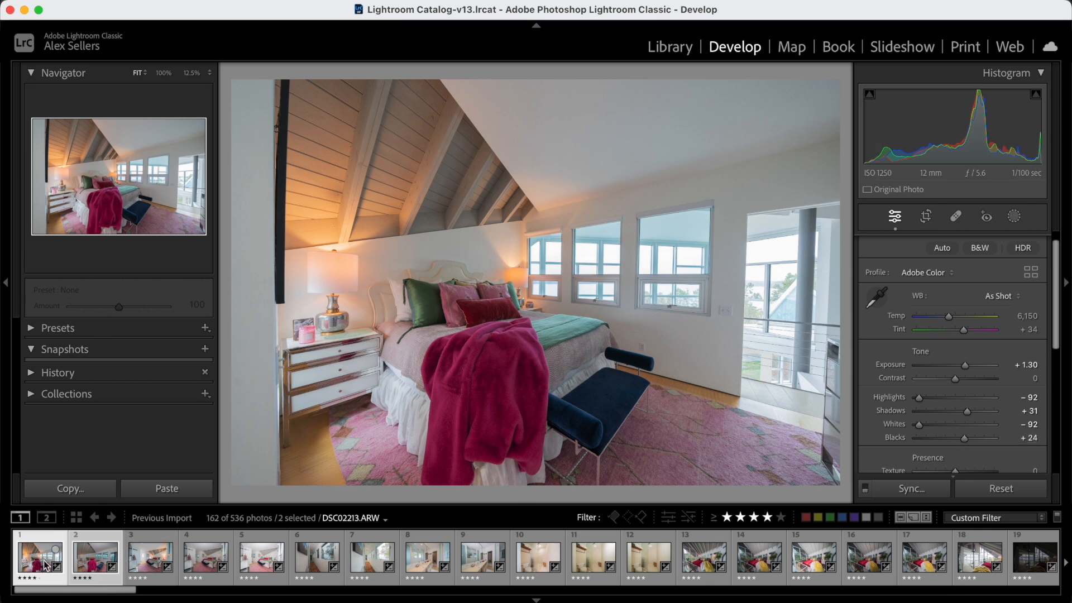
pyautogui.click(99, 567)
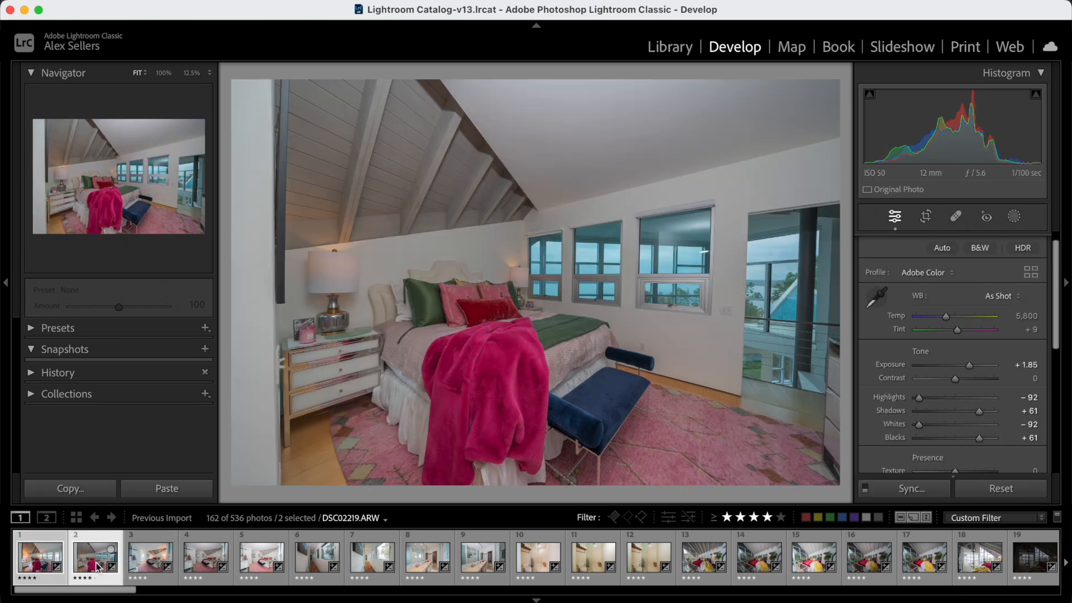
pyautogui.click(41, 563)
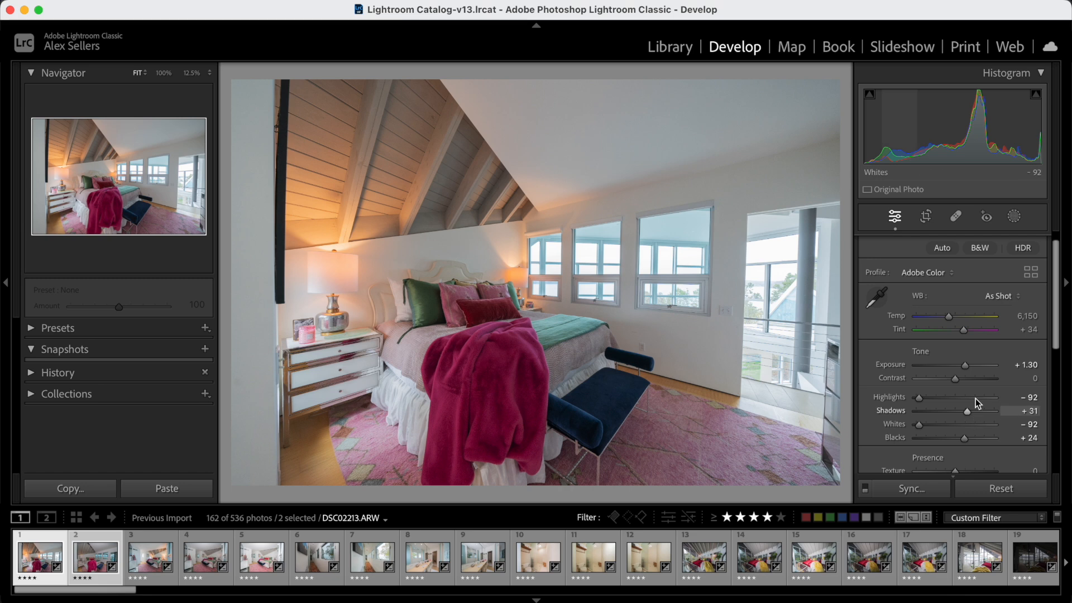
# Step: Review the Lens Corrections profile settings and Basic adjustments of the darker bedroom exposure, DSC02219.ARW
pyautogui.scroll(-5, 981, 381)
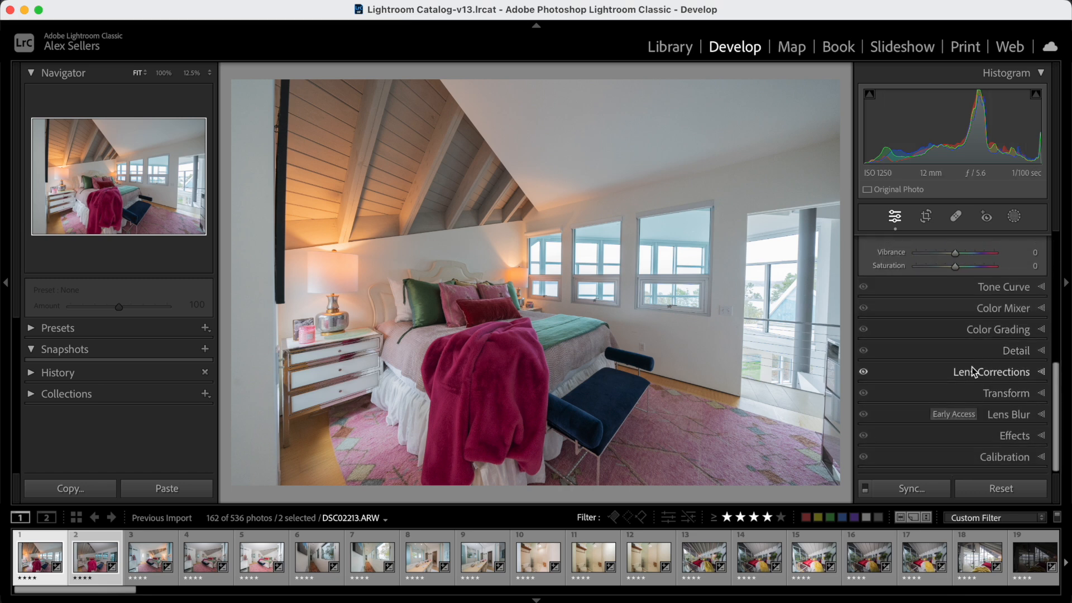
pyautogui.click(978, 372)
pyautogui.click(963, 241)
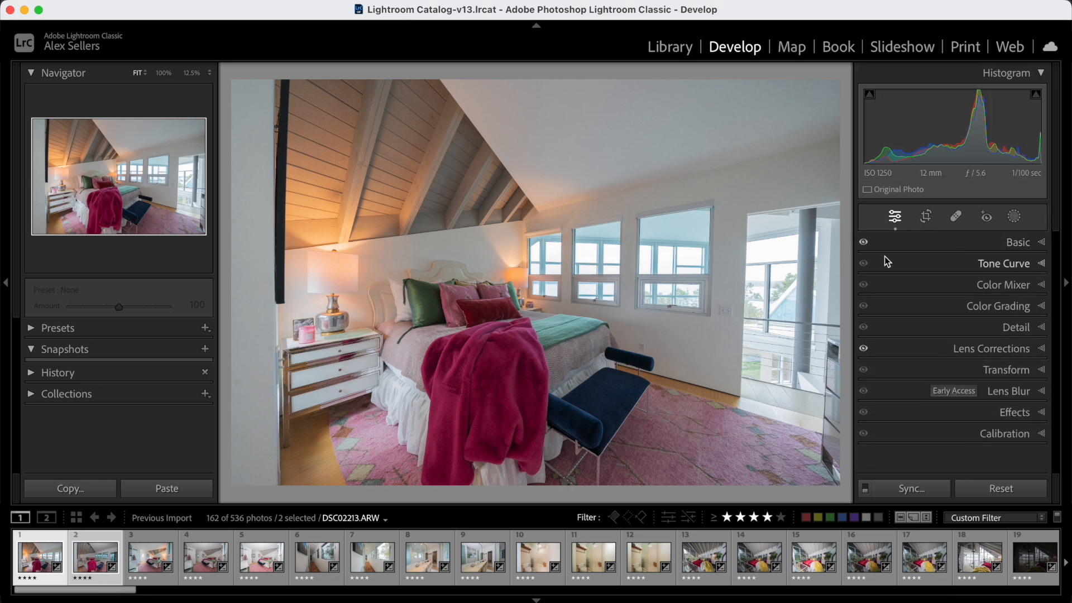
pyautogui.click(103, 546)
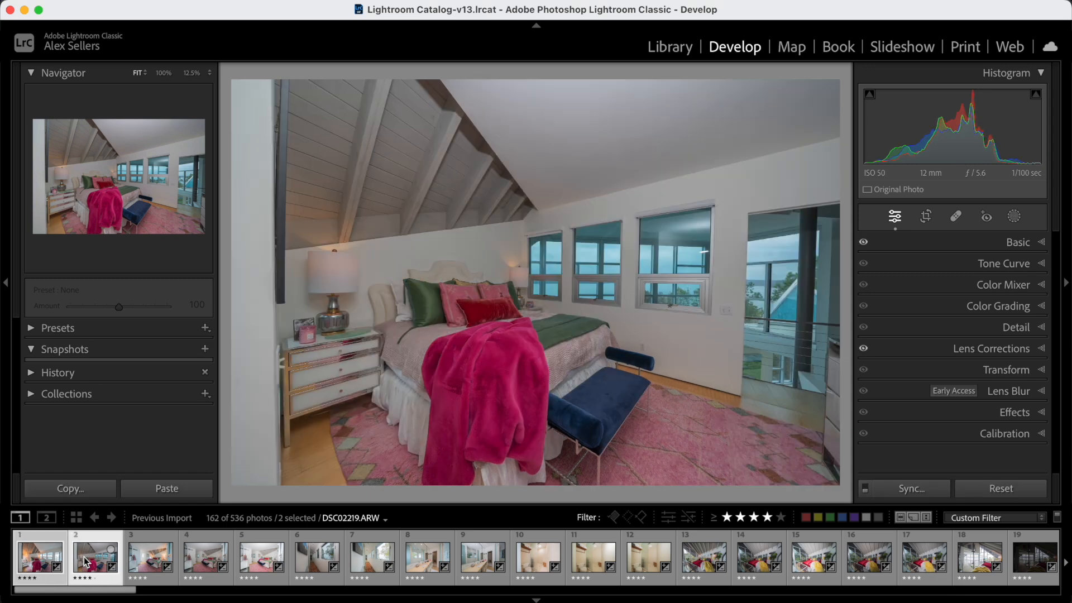
pyautogui.click(989, 349)
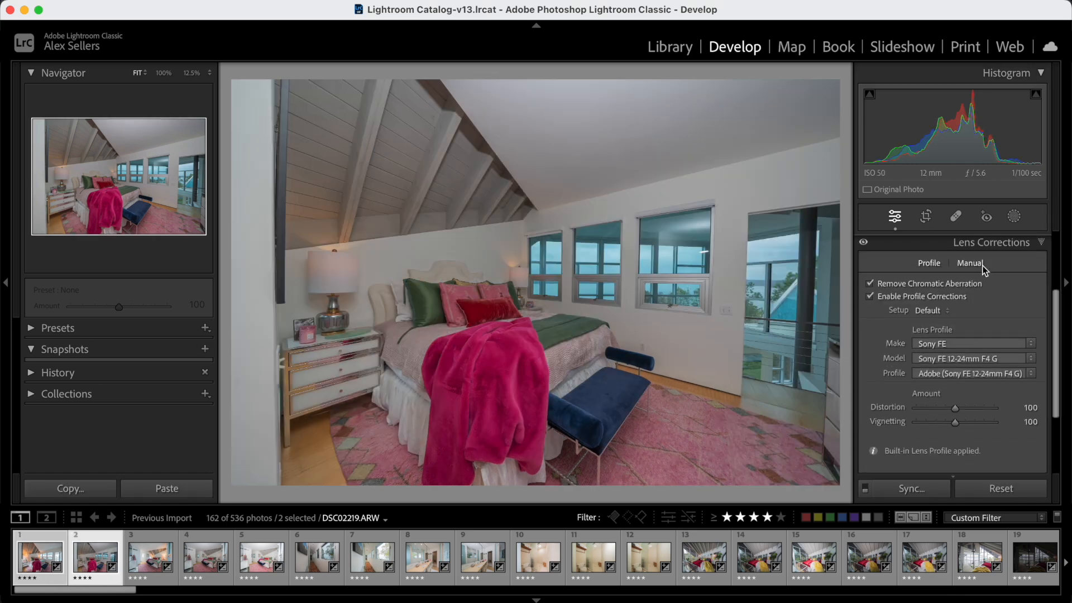
pyautogui.click(982, 285)
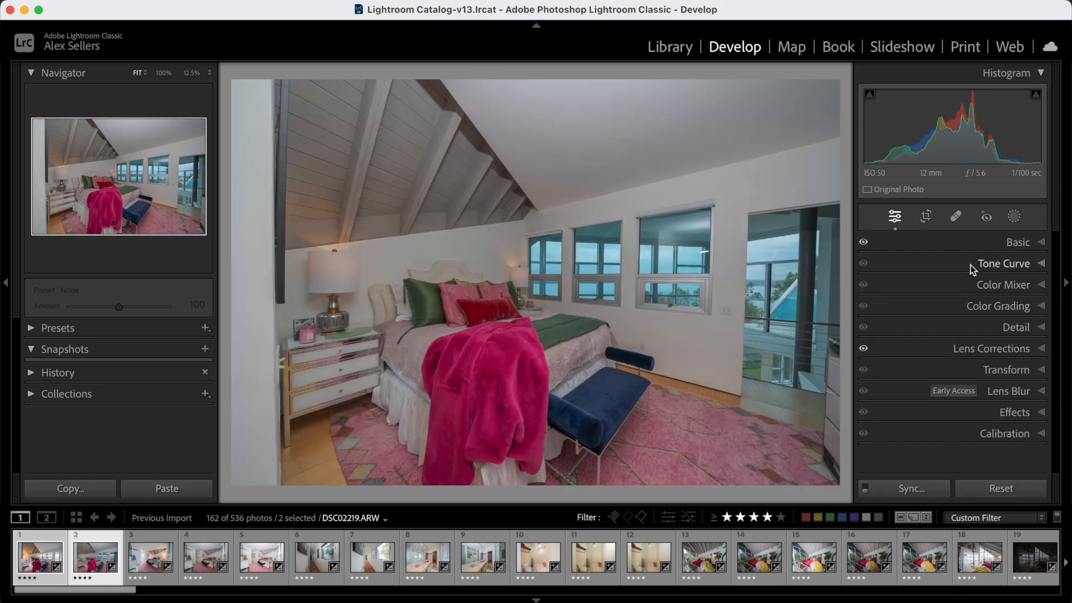
pyautogui.click(972, 244)
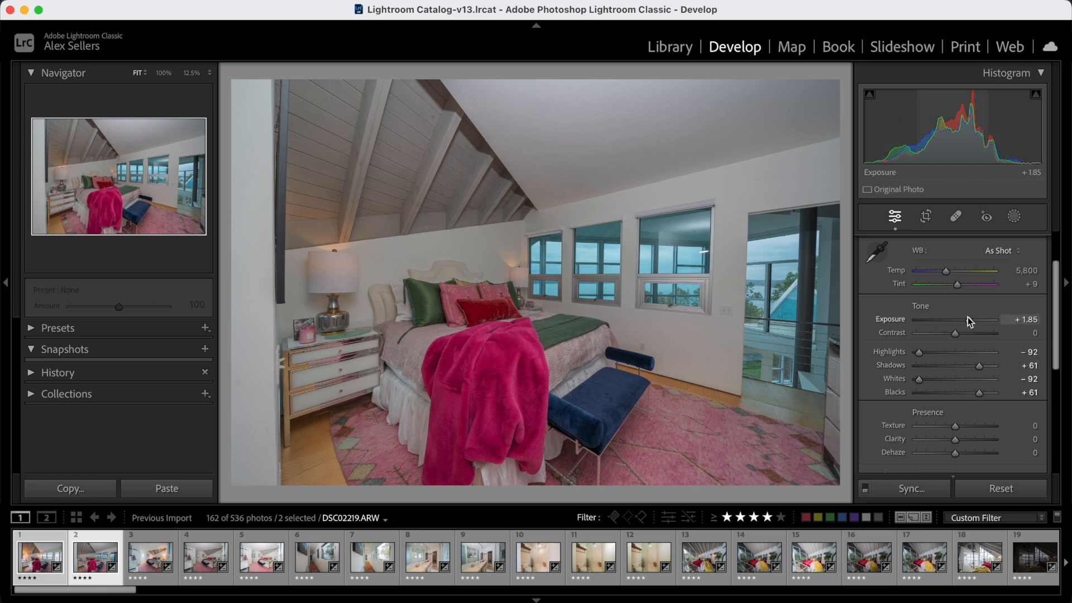
pyautogui.scroll(2, 973, 323)
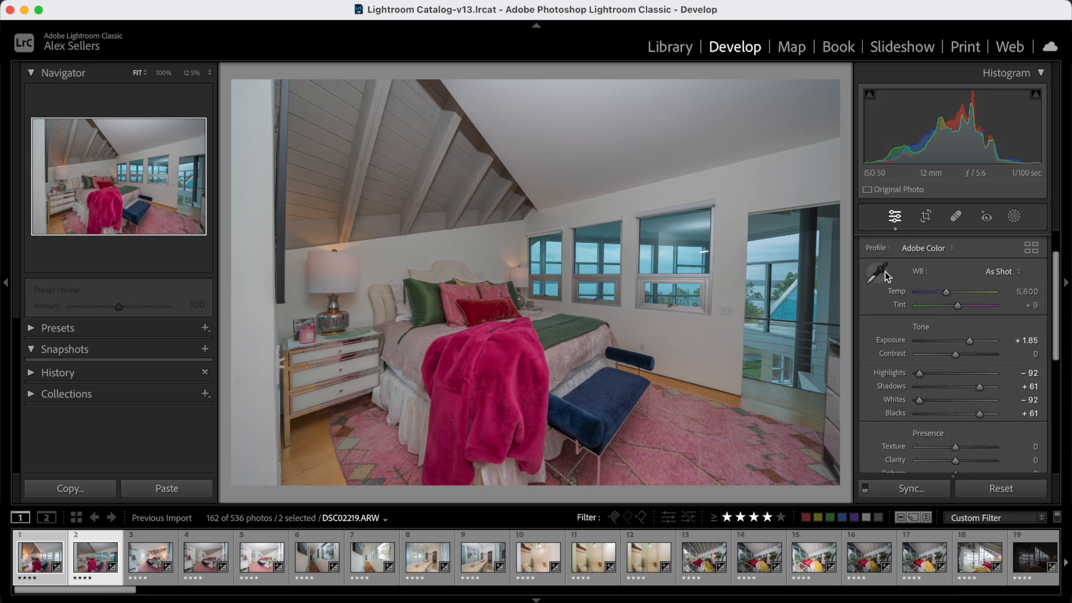
# Step: Open both selected bedroom exposures, DSC02213.ARW and DSC02219.ARW, as layers of one document in Photoshop
pyautogui.click(36, 556)
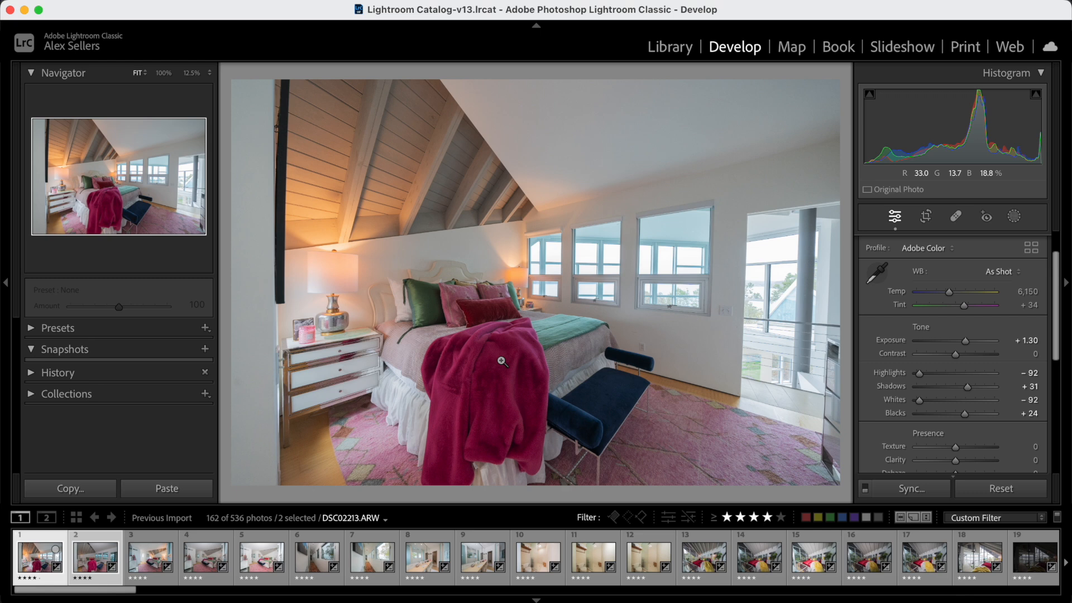
pyautogui.rightClick(88, 565)
pyautogui.moveTo(225, 239)
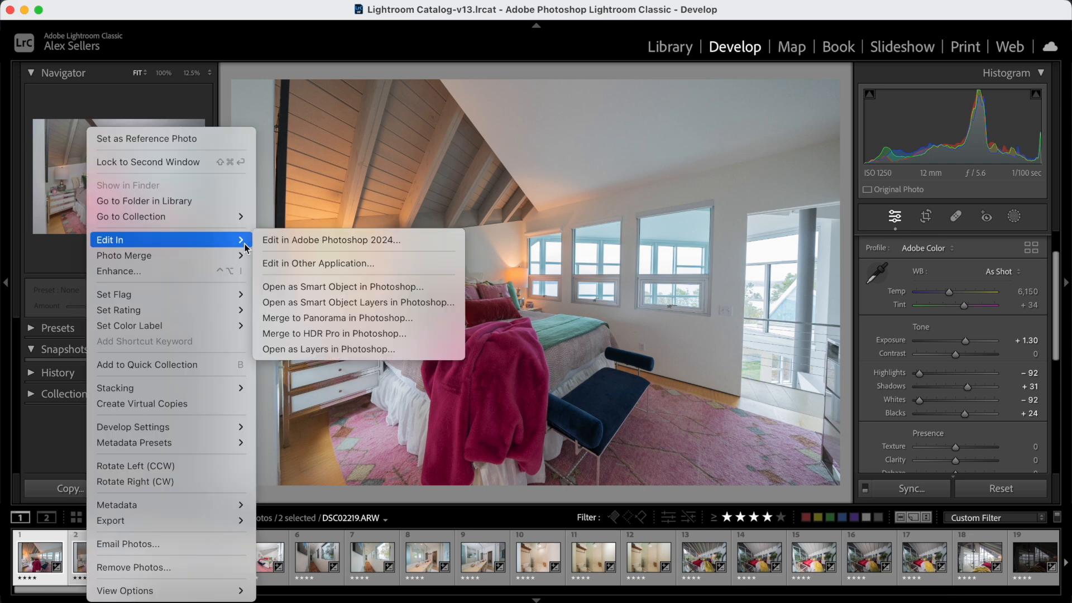
pyautogui.click(328, 349)
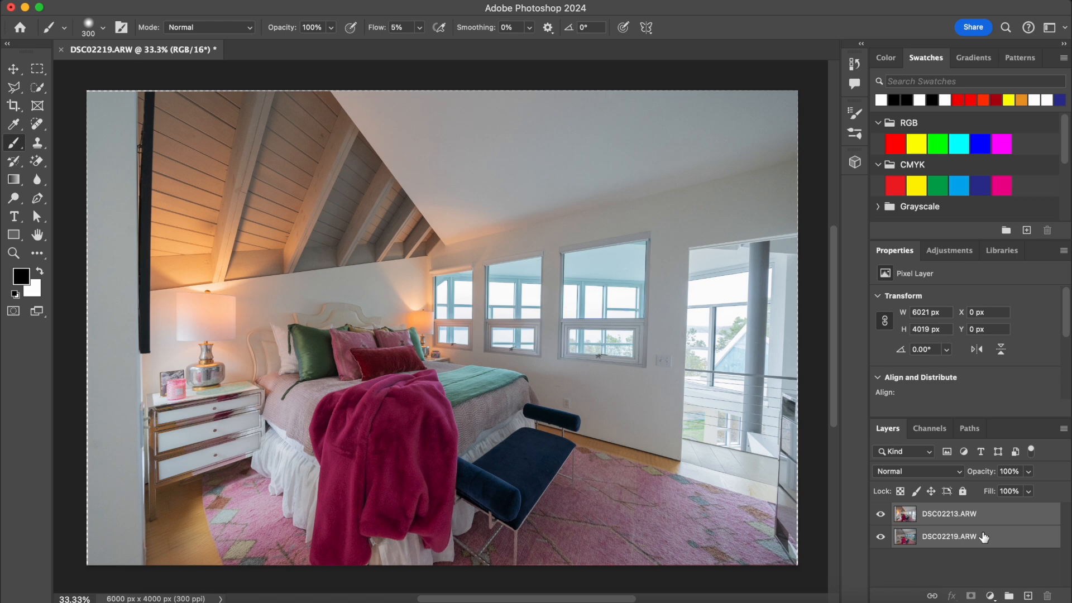
# Step: Move the DSC02219.ARW layer above DSC02213.ARW and add a black, hide-all layer mask to it
pyautogui.click(971, 556)
pyautogui.moveTo(967, 544); pyautogui.dragTo(969, 511)
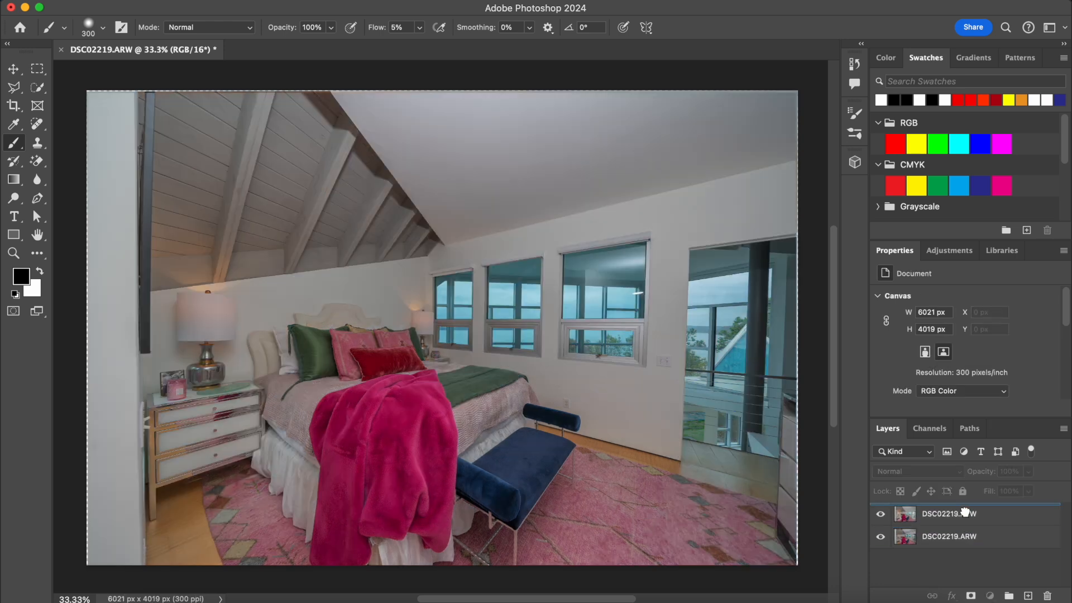
pyautogui.click(969, 511)
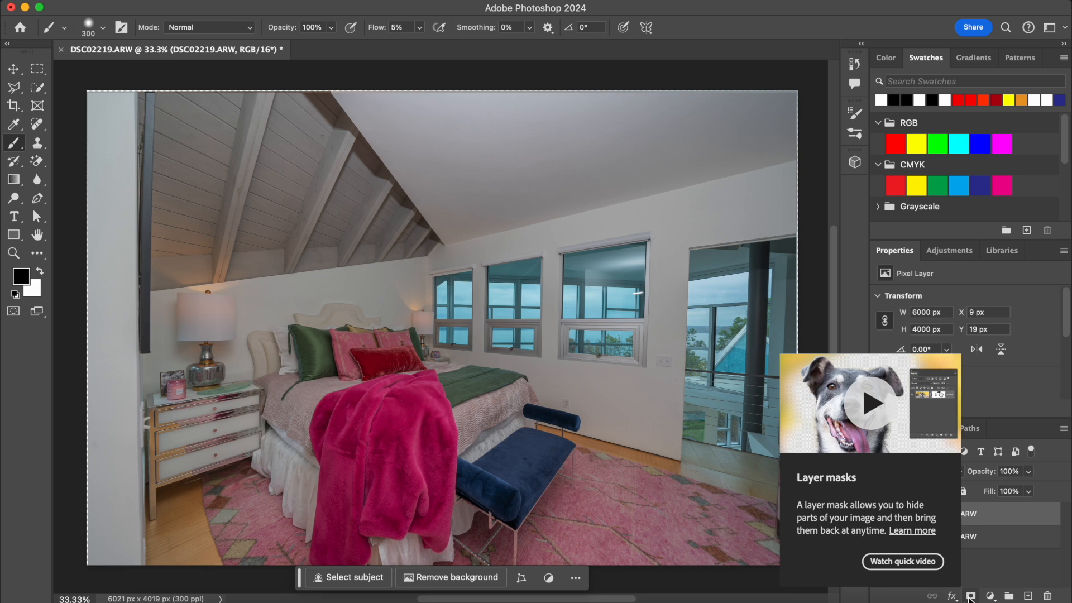
pyautogui.keyDown('alt'); pyautogui.click(970, 597); pyautogui.keyUp('alt')
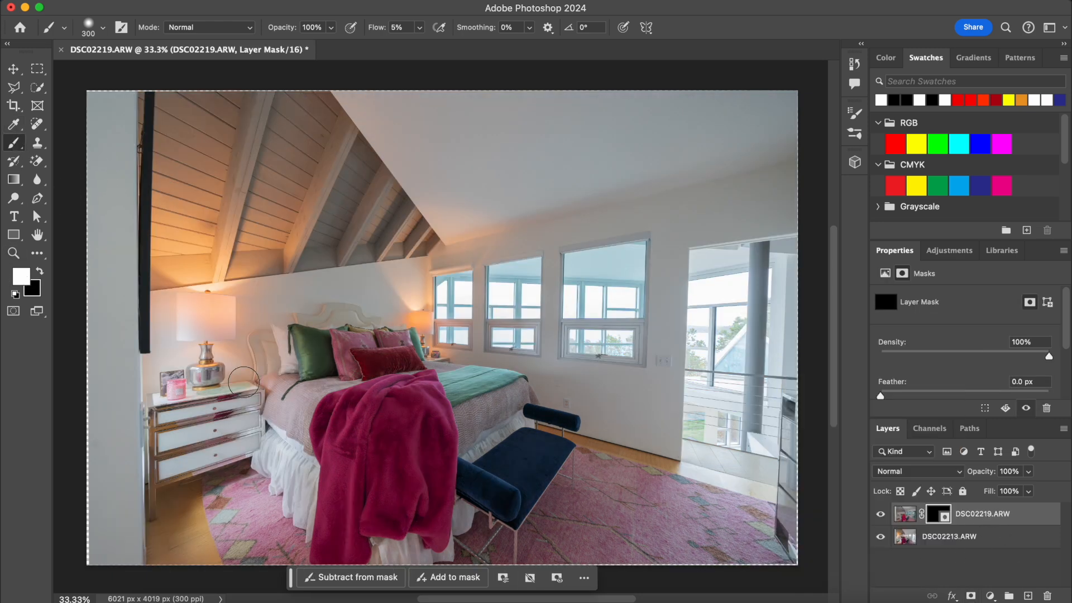
# Step: Enlarge the brush to 700 and paint white on the mask over the wooden ceiling above the nightstand lamp
pyautogui.press(']')
pyautogui.press(']')
pyautogui.press(']')
pyautogui.press(']')
pyautogui.moveTo(209, 291)
pyautogui.mouseDown()
pyautogui.moveTo(187, 269)
pyautogui.moveTo(197, 160)
pyautogui.moveTo(159, 276)
pyautogui.moveTo(168, 88)
pyautogui.moveTo(163, 256)
pyautogui.moveTo(196, 118)
pyautogui.mouseUp()
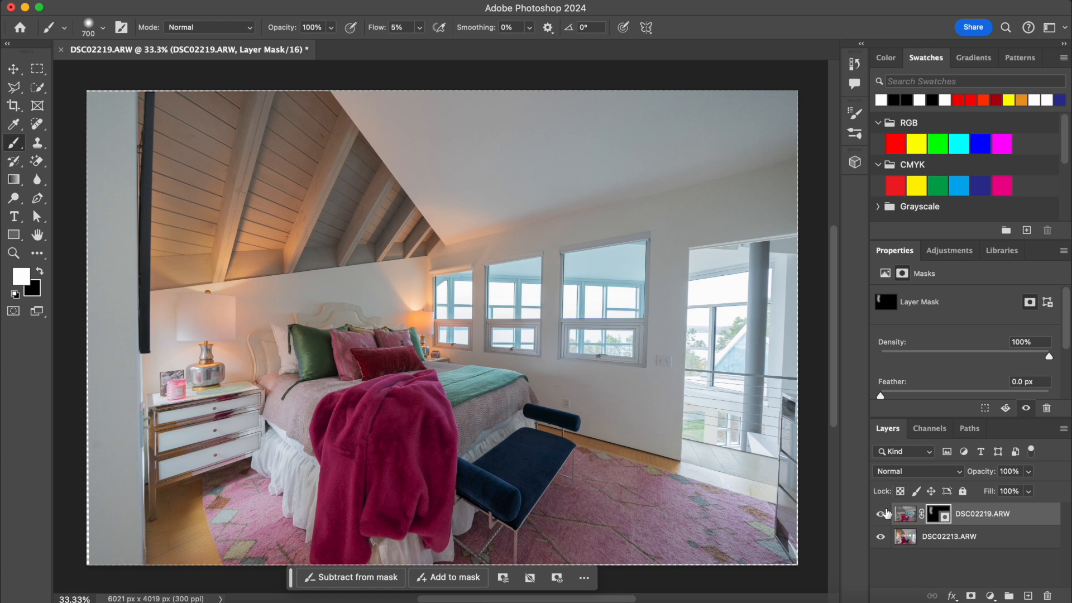
# Step: Toggle the visibility of each layer to inspect the area revealed by the mask
pyautogui.click(881, 515)
pyautogui.click(881, 515)
pyautogui.click(881, 538)
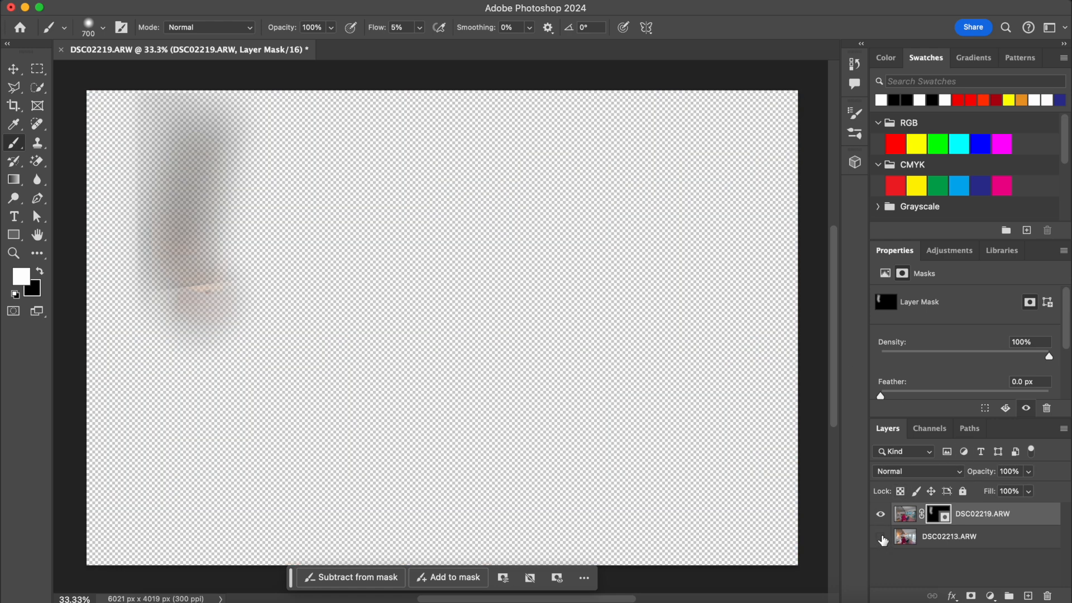
pyautogui.click(881, 537)
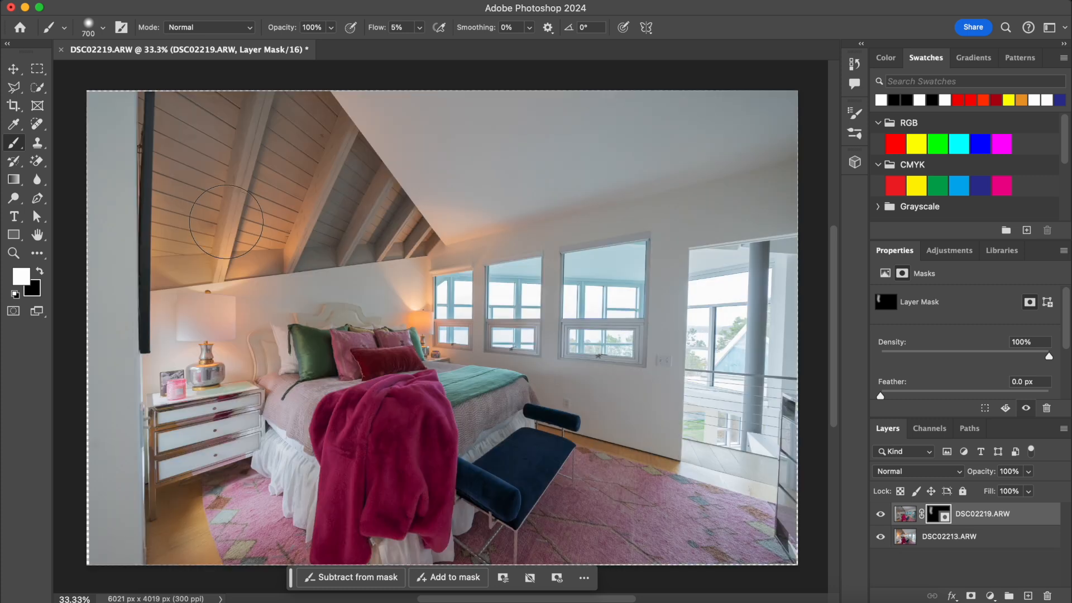
# Step: Paint white on the DSC02219.ARW mask over the remaining ceiling beams, nightstand, wood floor, rug and white ceiling
pyautogui.moveTo(293, 113)
pyautogui.mouseDown()
pyautogui.moveTo(264, 239)
pyautogui.moveTo(316, 102)
pyautogui.moveTo(268, 255)
pyautogui.moveTo(271, 238)
pyautogui.moveTo(227, 280)
pyautogui.moveTo(177, 248)
pyautogui.moveTo(230, 103)
pyautogui.moveTo(346, 133)
pyautogui.moveTo(374, 181)
pyautogui.moveTo(375, 172)
pyautogui.moveTo(331, 256)
pyautogui.moveTo(365, 171)
pyautogui.moveTo(355, 215)
pyautogui.moveTo(384, 212)
pyautogui.moveTo(377, 259)
pyautogui.moveTo(429, 237)
pyautogui.moveTo(433, 259)
pyautogui.moveTo(235, 334)
pyautogui.moveTo(239, 309)
pyautogui.moveTo(436, 292)
pyautogui.moveTo(418, 321)
pyautogui.moveTo(408, 295)
pyautogui.moveTo(335, 312)
pyautogui.moveTo(238, 306)
pyautogui.moveTo(180, 318)
pyautogui.moveTo(150, 401)
pyautogui.moveTo(190, 364)
pyautogui.moveTo(259, 392)
pyautogui.moveTo(121, 426)
pyautogui.moveTo(254, 405)
pyautogui.moveTo(163, 433)
pyautogui.moveTo(254, 421)
pyautogui.moveTo(164, 481)
pyautogui.moveTo(160, 503)
pyautogui.mouseUp()
pyautogui.scroll(-3, 161, 504)
pyautogui.scroll(1, 161, 505)
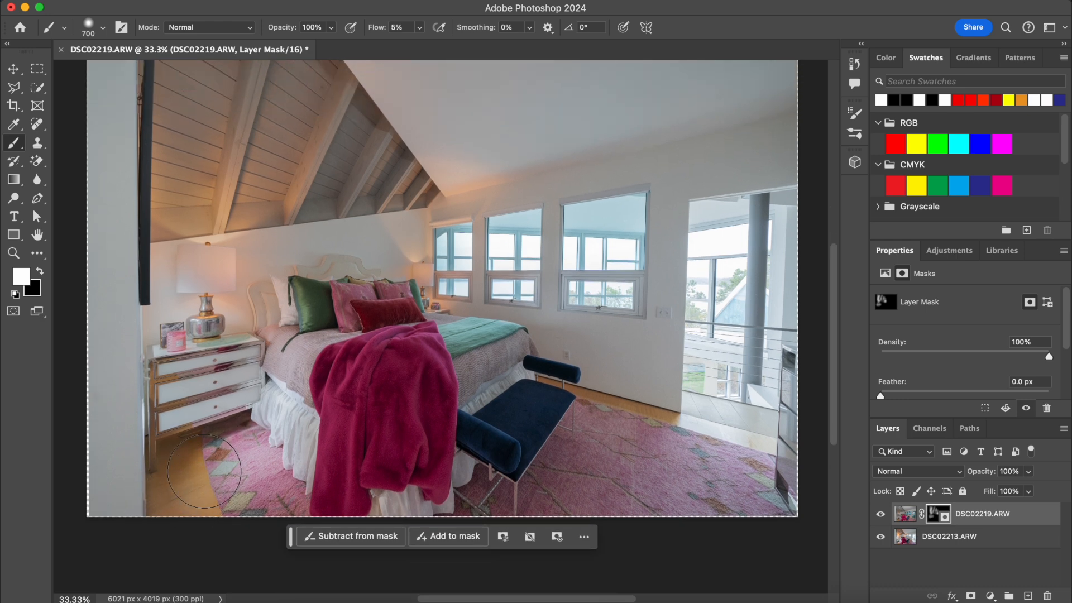
pyautogui.moveTo(200, 454)
pyautogui.mouseDown()
pyautogui.moveTo(189, 505)
pyautogui.moveTo(308, 426)
pyautogui.moveTo(275, 394)
pyautogui.moveTo(279, 368)
pyautogui.moveTo(295, 369)
pyautogui.moveTo(286, 429)
pyautogui.moveTo(230, 480)
pyautogui.moveTo(279, 498)
pyautogui.moveTo(267, 452)
pyautogui.moveTo(245, 448)
pyautogui.moveTo(270, 505)
pyautogui.moveTo(397, 502)
pyautogui.moveTo(424, 349)
pyautogui.moveTo(363, 415)
pyautogui.moveTo(407, 334)
pyautogui.moveTo(311, 306)
pyautogui.moveTo(404, 284)
pyautogui.moveTo(335, 292)
pyautogui.moveTo(410, 295)
pyautogui.moveTo(361, 259)
pyautogui.moveTo(242, 254)
pyautogui.moveTo(367, 231)
pyautogui.moveTo(301, 242)
pyautogui.moveTo(401, 245)
pyautogui.moveTo(333, 313)
pyautogui.moveTo(373, 271)
pyautogui.moveTo(358, 259)
pyautogui.moveTo(422, 238)
pyautogui.moveTo(434, 251)
pyautogui.moveTo(182, 261)
pyautogui.moveTo(182, 252)
pyautogui.moveTo(430, 349)
pyautogui.moveTo(449, 346)
pyautogui.moveTo(457, 364)
pyautogui.moveTo(515, 354)
pyautogui.moveTo(482, 377)
pyautogui.moveTo(466, 412)
pyautogui.moveTo(548, 389)
pyautogui.moveTo(532, 445)
pyautogui.moveTo(442, 494)
pyautogui.moveTo(488, 500)
pyautogui.moveTo(457, 374)
pyautogui.moveTo(420, 383)
pyautogui.moveTo(509, 393)
pyautogui.moveTo(553, 330)
pyautogui.moveTo(583, 332)
pyautogui.moveTo(590, 352)
pyautogui.moveTo(658, 353)
pyautogui.moveTo(595, 366)
pyautogui.moveTo(548, 426)
pyautogui.moveTo(709, 451)
pyautogui.moveTo(636, 424)
pyautogui.moveTo(723, 435)
pyautogui.moveTo(763, 446)
pyautogui.moveTo(701, 435)
pyautogui.moveTo(770, 463)
pyautogui.moveTo(636, 434)
pyautogui.moveTo(740, 478)
pyautogui.moveTo(673, 454)
pyautogui.moveTo(629, 454)
pyautogui.moveTo(637, 491)
pyautogui.moveTo(754, 531)
pyautogui.moveTo(721, 461)
pyautogui.moveTo(804, 461)
pyautogui.mouseUp()
pyautogui.moveTo(394, 58)
pyautogui.mouseDown()
pyautogui.moveTo(411, 91)
pyautogui.moveTo(414, 45)
pyautogui.moveTo(383, 47)
pyautogui.moveTo(398, 53)
pyautogui.mouseUp()
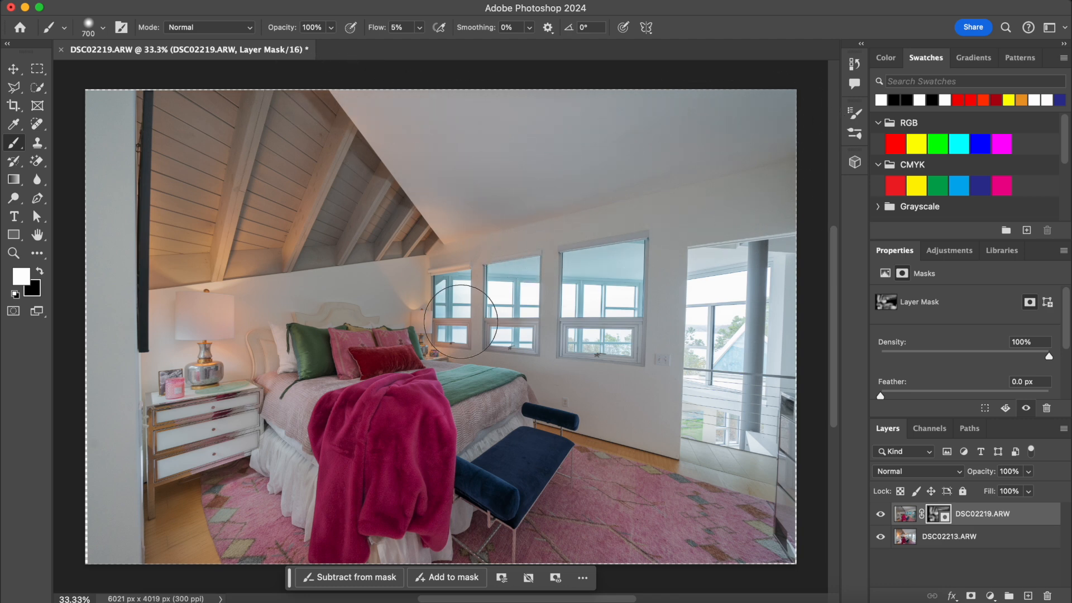
# Step: Reduce the brush to 250 and paint white on the mask over the three bedroom windows
pyautogui.press('[')
pyautogui.press('[')
pyautogui.press('[')
pyautogui.press('[')
pyautogui.press('[')
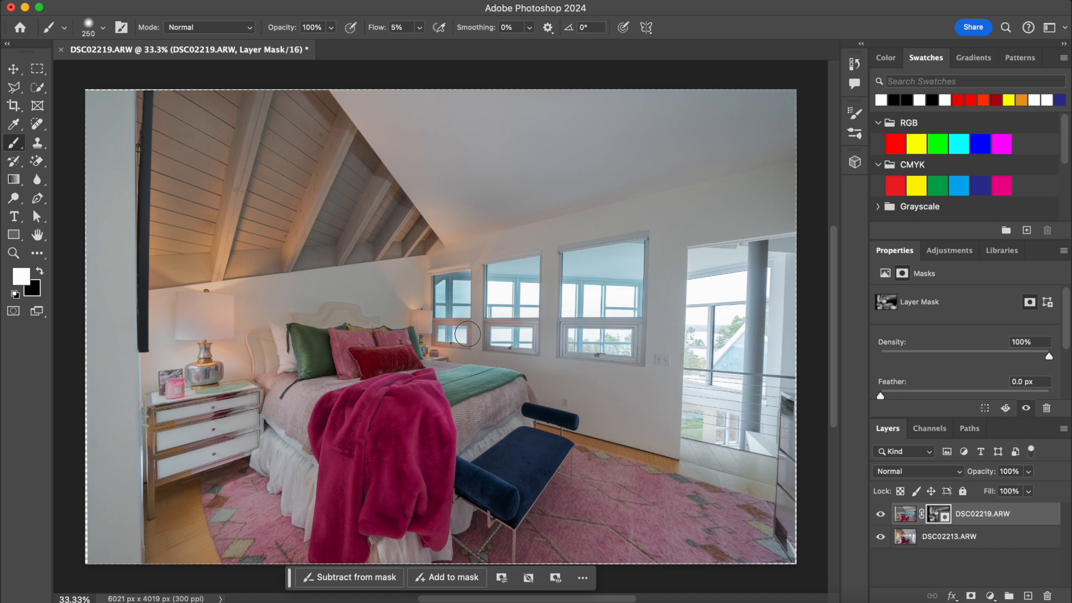
pyautogui.moveTo(535, 265)
pyautogui.mouseDown()
pyautogui.moveTo(516, 342)
pyautogui.moveTo(497, 272)
pyautogui.moveTo(533, 279)
pyautogui.moveTo(574, 251)
pyautogui.moveTo(571, 324)
pyautogui.moveTo(640, 253)
pyautogui.moveTo(625, 357)
pyautogui.moveTo(559, 333)
pyautogui.moveTo(630, 270)
pyautogui.moveTo(617, 299)
pyautogui.moveTo(602, 255)
pyautogui.moveTo(554, 398)
pyautogui.moveTo(643, 348)
pyautogui.moveTo(702, 266)
pyautogui.moveTo(789, 246)
pyautogui.moveTo(698, 342)
pyautogui.moveTo(679, 431)
pyautogui.moveTo(702, 384)
pyautogui.moveTo(711, 421)
pyautogui.moveTo(756, 468)
pyautogui.moveTo(776, 376)
pyautogui.moveTo(790, 426)
pyautogui.moveTo(732, 255)
pyautogui.moveTo(655, 247)
pyautogui.mouseUp()
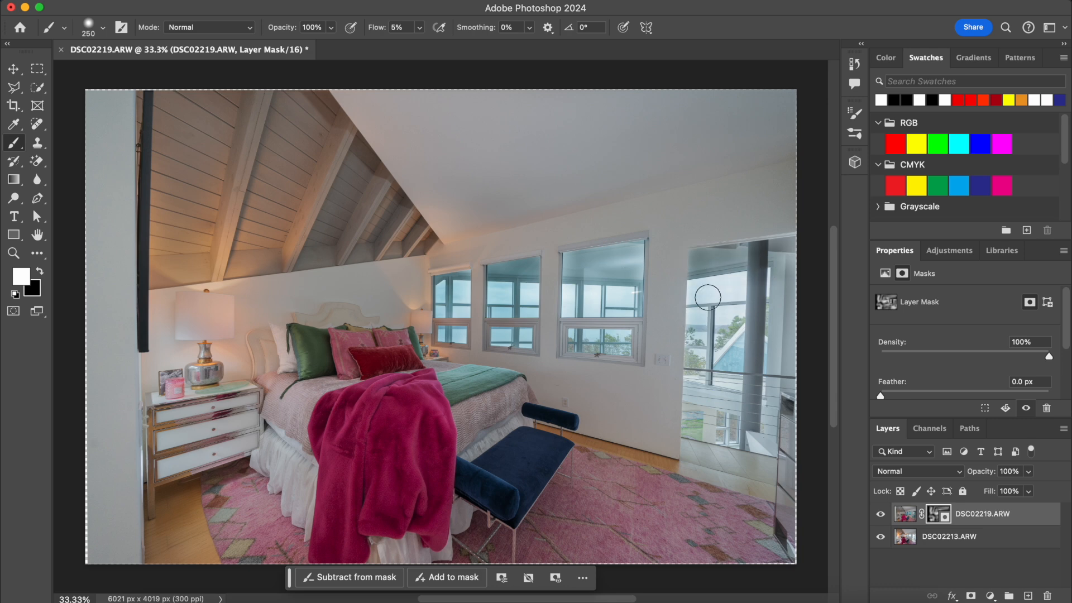
# Step: Enlarge the brush to 700 and paint white on the mask over the glass door and its outdoor view
pyautogui.press(']')
pyautogui.press(']')
pyautogui.moveTo(747, 296)
pyautogui.mouseDown()
pyautogui.moveTo(778, 283)
pyautogui.moveTo(768, 261)
pyautogui.moveTo(784, 249)
pyautogui.moveTo(687, 267)
pyautogui.moveTo(696, 496)
pyautogui.moveTo(718, 266)
pyautogui.moveTo(746, 455)
pyautogui.moveTo(799, 347)
pyautogui.mouseUp()
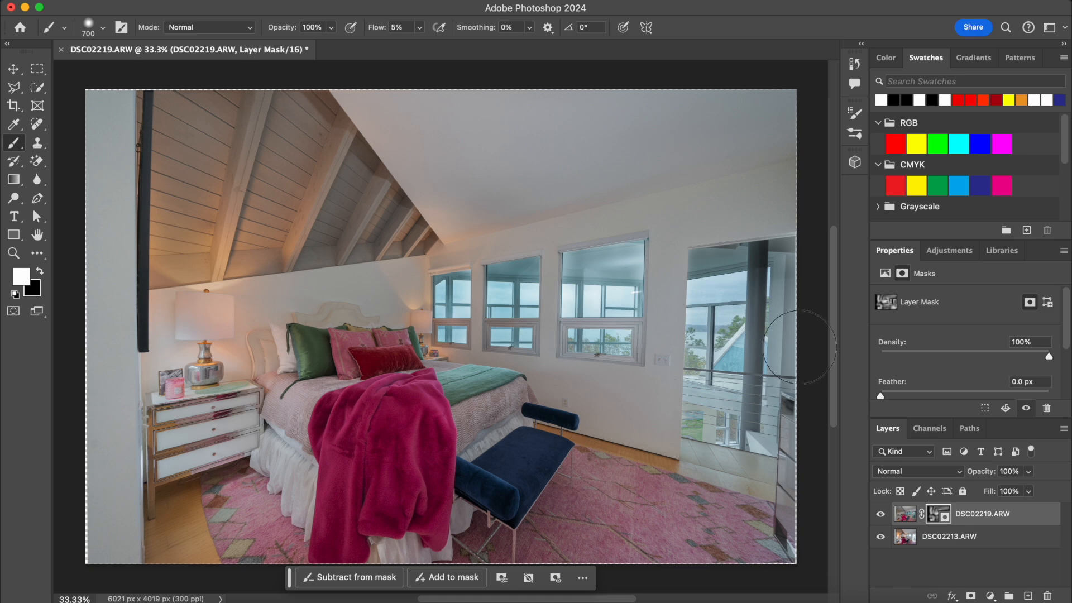
# Step: Paint black on the mask around the bedside lamps and nearby walls, and white over the wall below the windows
pyautogui.click(43, 272)
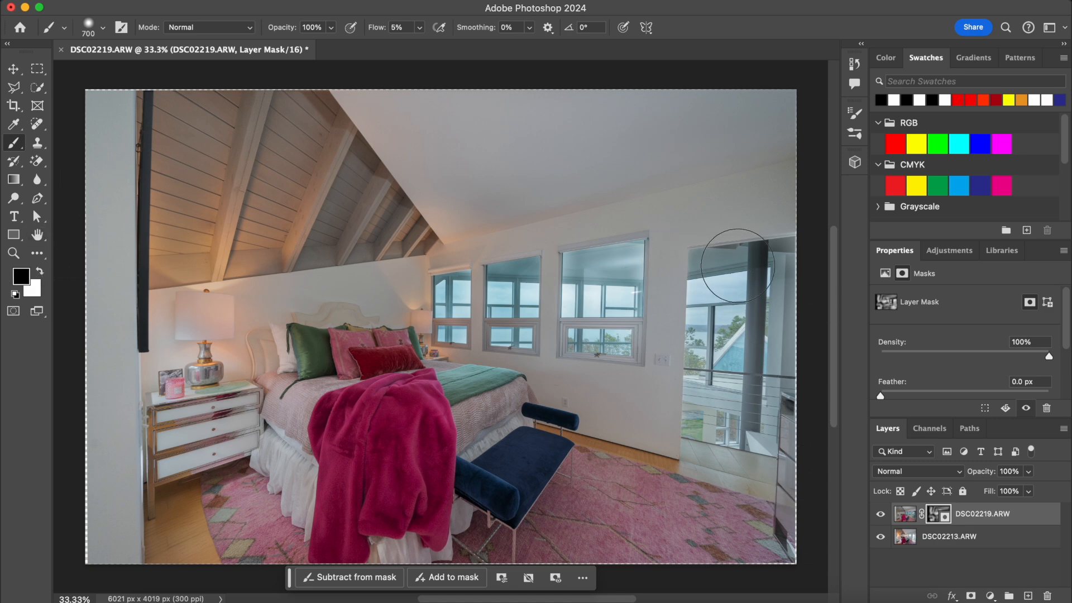
pyautogui.moveTo(705, 289)
pyautogui.mouseDown()
pyautogui.moveTo(792, 259)
pyautogui.moveTo(778, 358)
pyautogui.moveTo(743, 414)
pyautogui.moveTo(752, 333)
pyautogui.moveTo(607, 275)
pyautogui.moveTo(613, 269)
pyautogui.moveTo(518, 273)
pyautogui.moveTo(520, 295)
pyautogui.moveTo(498, 274)
pyautogui.moveTo(495, 320)
pyautogui.moveTo(438, 288)
pyautogui.moveTo(443, 318)
pyautogui.moveTo(437, 277)
pyautogui.moveTo(413, 354)
pyautogui.moveTo(408, 326)
pyautogui.moveTo(370, 313)
pyautogui.moveTo(404, 326)
pyautogui.moveTo(366, 269)
pyautogui.moveTo(383, 163)
pyautogui.moveTo(326, 100)
pyautogui.moveTo(365, 160)
pyautogui.moveTo(296, 94)
pyautogui.moveTo(355, 164)
pyautogui.moveTo(392, 175)
pyautogui.moveTo(358, 164)
pyautogui.moveTo(320, 192)
pyautogui.mouseUp()
pyautogui.moveTo(223, 333)
pyautogui.mouseDown()
pyautogui.moveTo(158, 337)
pyautogui.moveTo(191, 301)
pyautogui.moveTo(178, 331)
pyautogui.moveTo(212, 342)
pyautogui.moveTo(196, 312)
pyautogui.mouseUp()
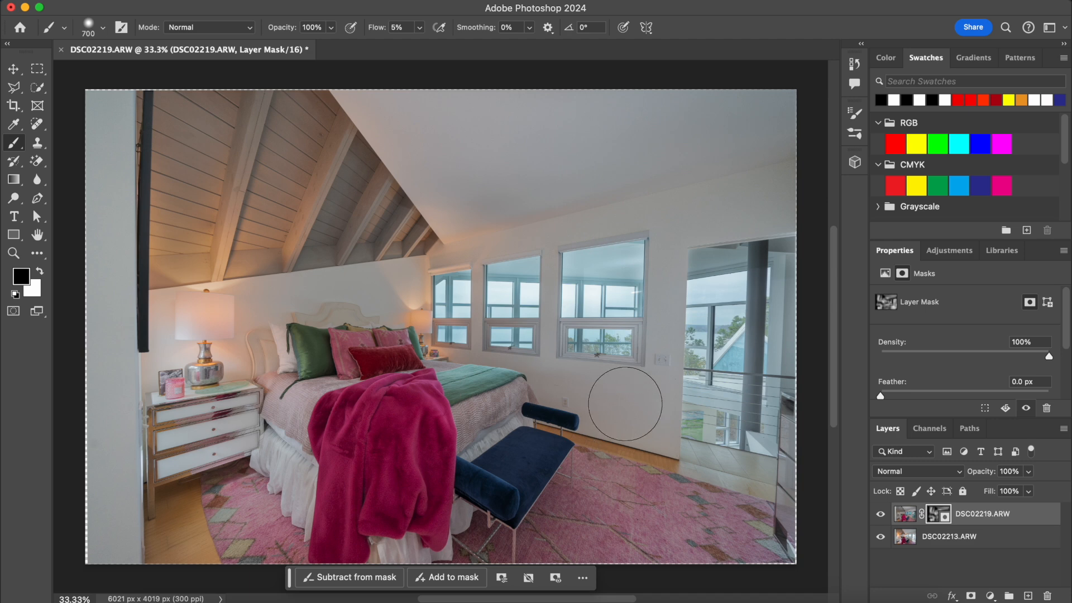
pyautogui.click(39, 271)
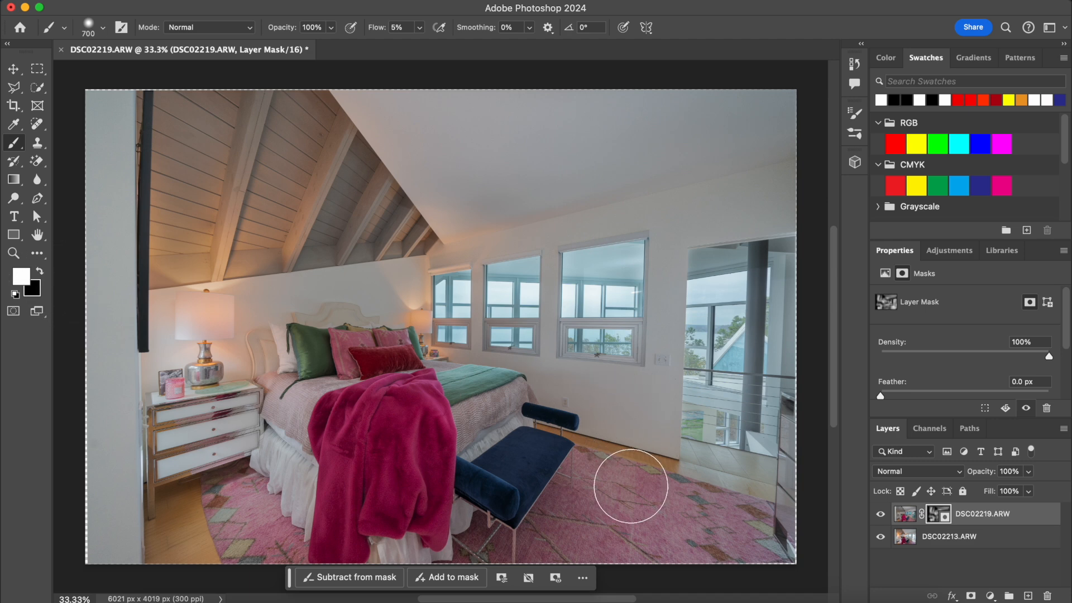
pyautogui.moveTo(549, 353)
pyautogui.mouseDown()
pyautogui.moveTo(555, 398)
pyautogui.moveTo(616, 400)
pyautogui.moveTo(551, 377)
pyautogui.moveTo(543, 348)
pyautogui.moveTo(602, 396)
pyautogui.moveTo(647, 407)
pyautogui.moveTo(667, 427)
pyautogui.mouseUp()
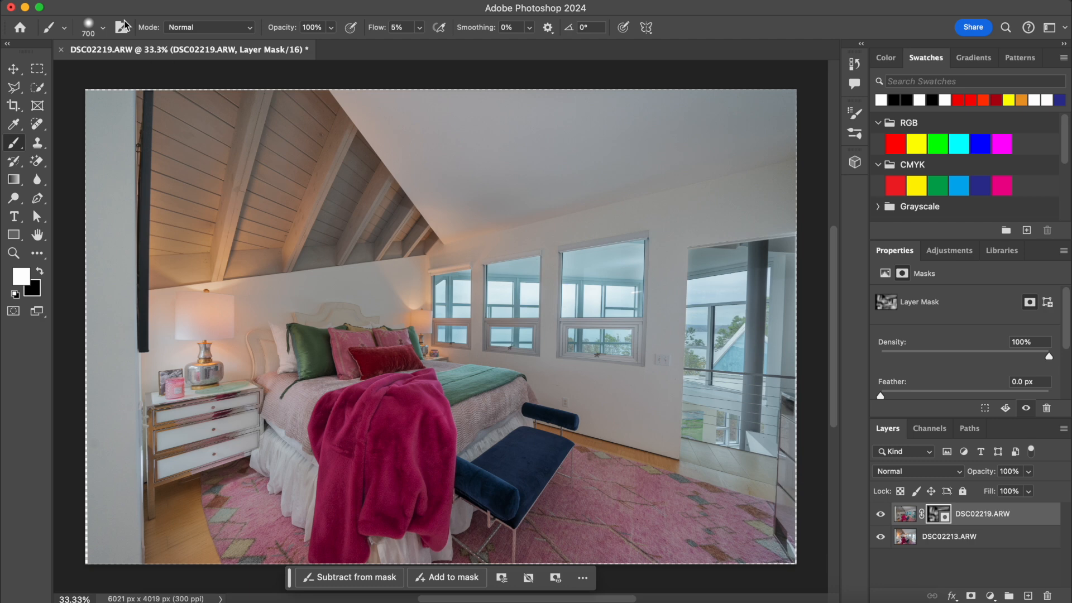
# Step: Close the blended document, saving its changes, and switch back to Lightroom Classic
pyautogui.click(61, 50)
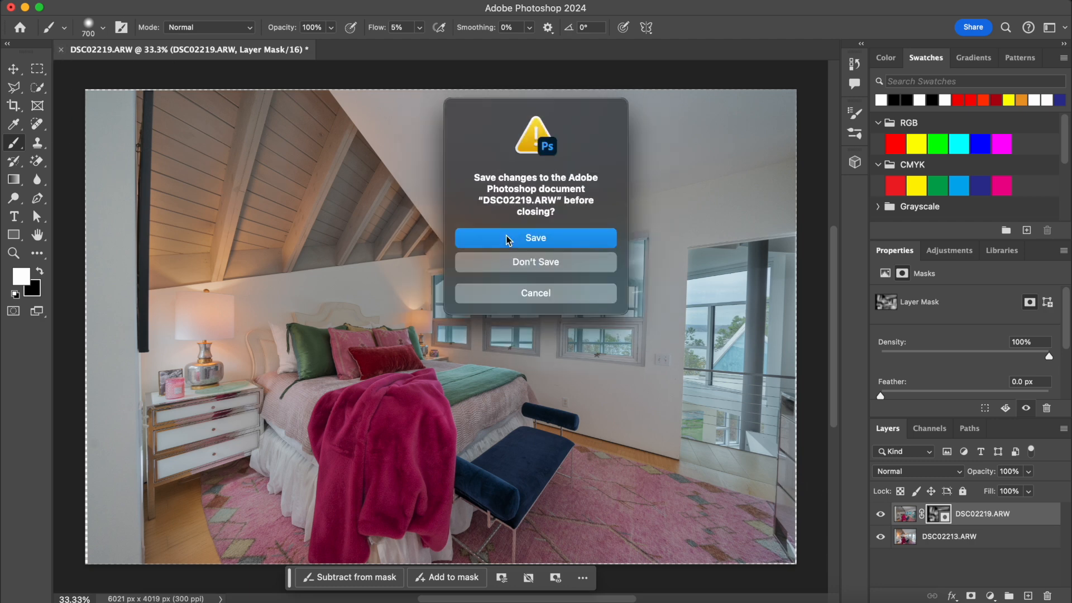
pyautogui.click(514, 237)
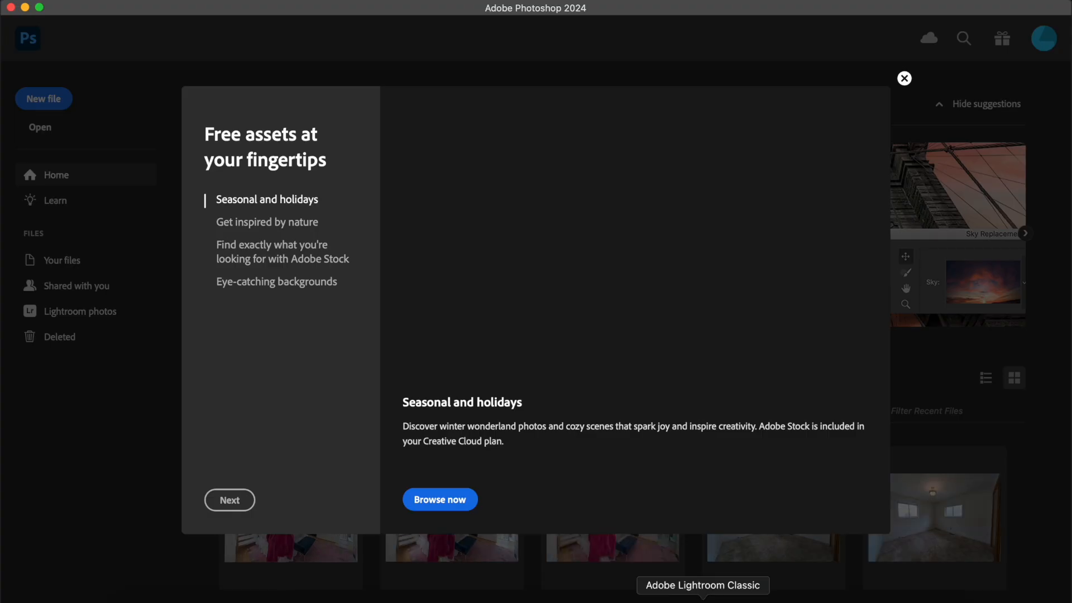
pyautogui.click(703, 600)
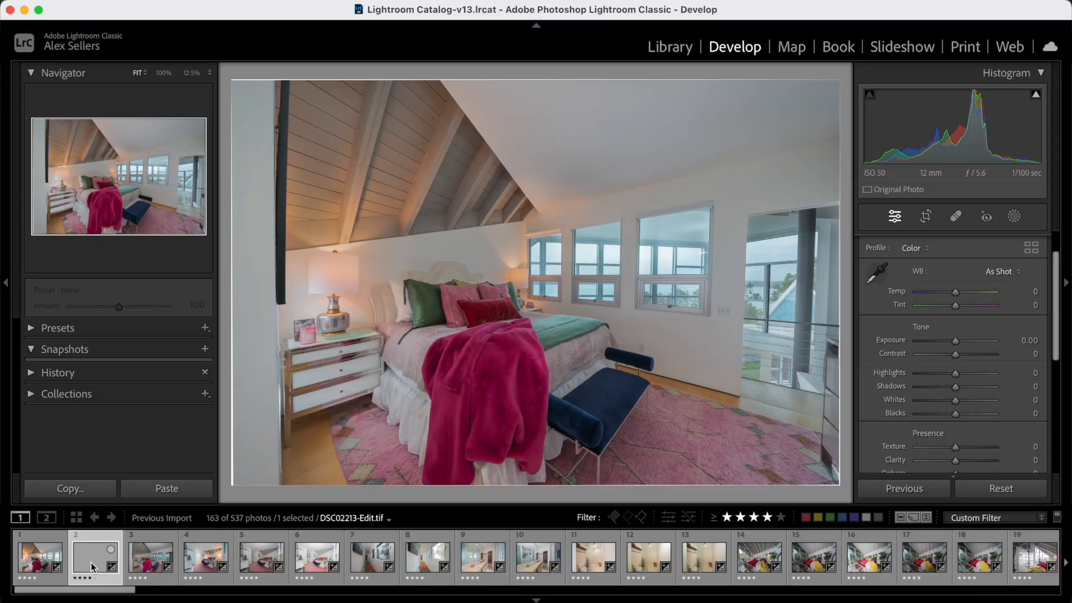
# Step: Rate the merged bedroom photo five stars, straighten it to an angle of -0.82 and crop in its edges
pyautogui.press('5')
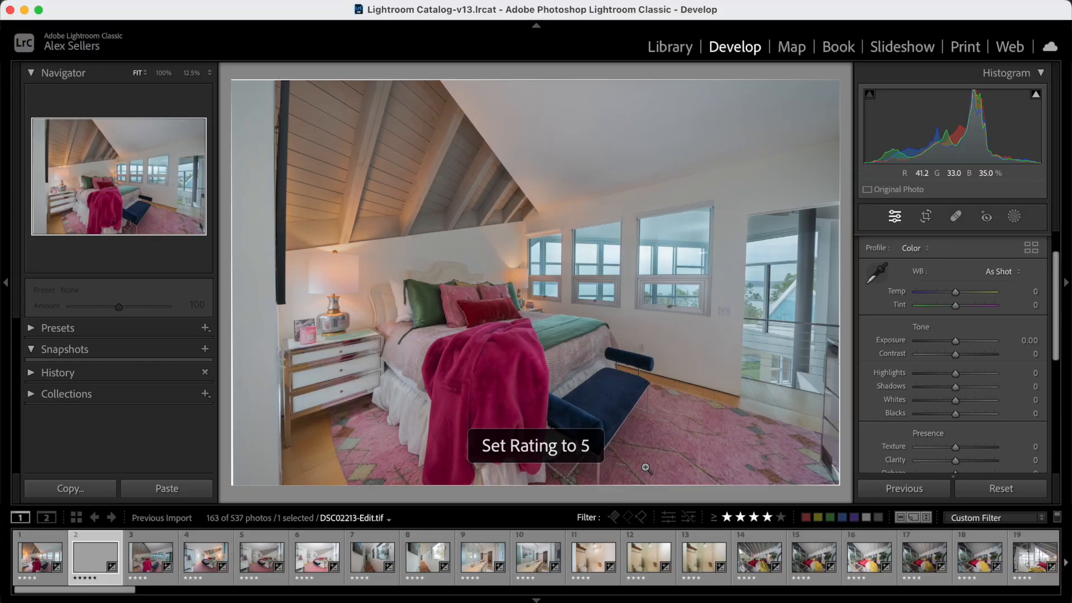
pyautogui.click(926, 218)
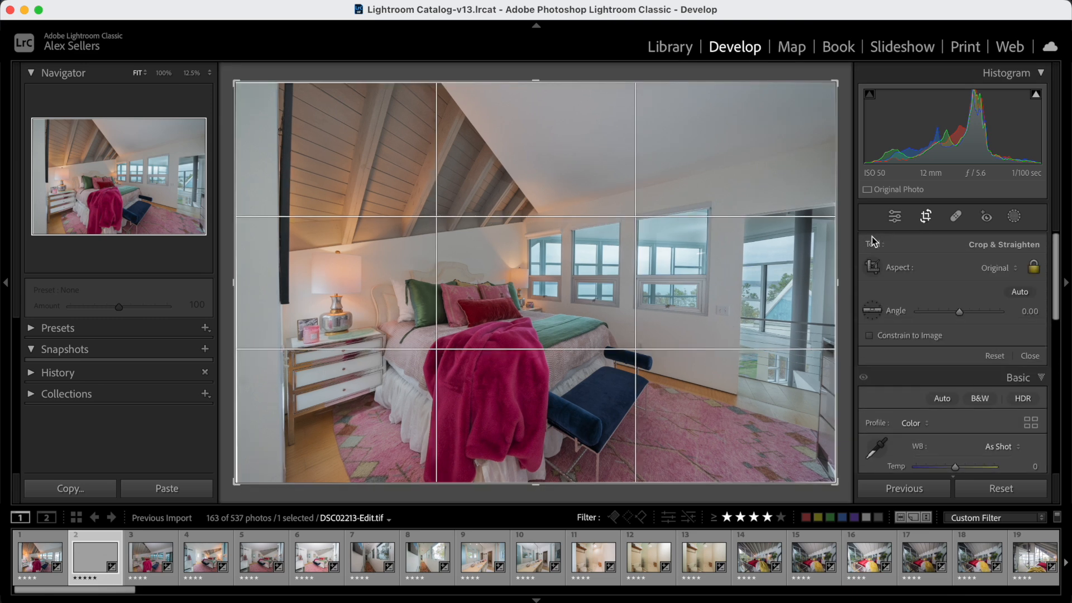
pyautogui.moveTo(847, 240); pyautogui.dragTo(846, 234)
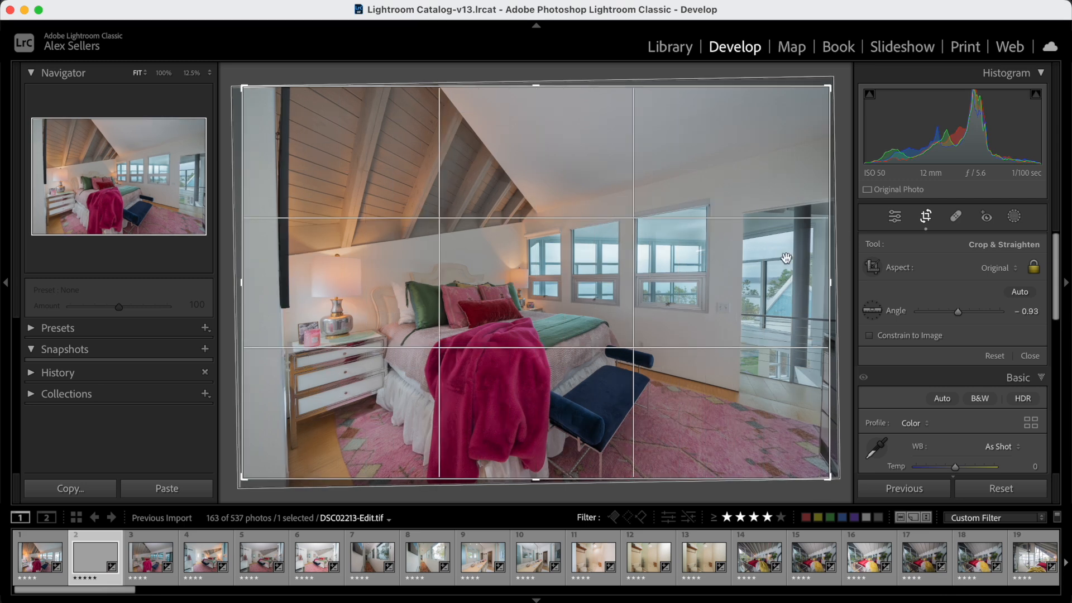
pyautogui.moveTo(842, 292); pyautogui.dragTo(841, 292)
pyautogui.moveTo(538, 87); pyautogui.dragTo(538, 90)
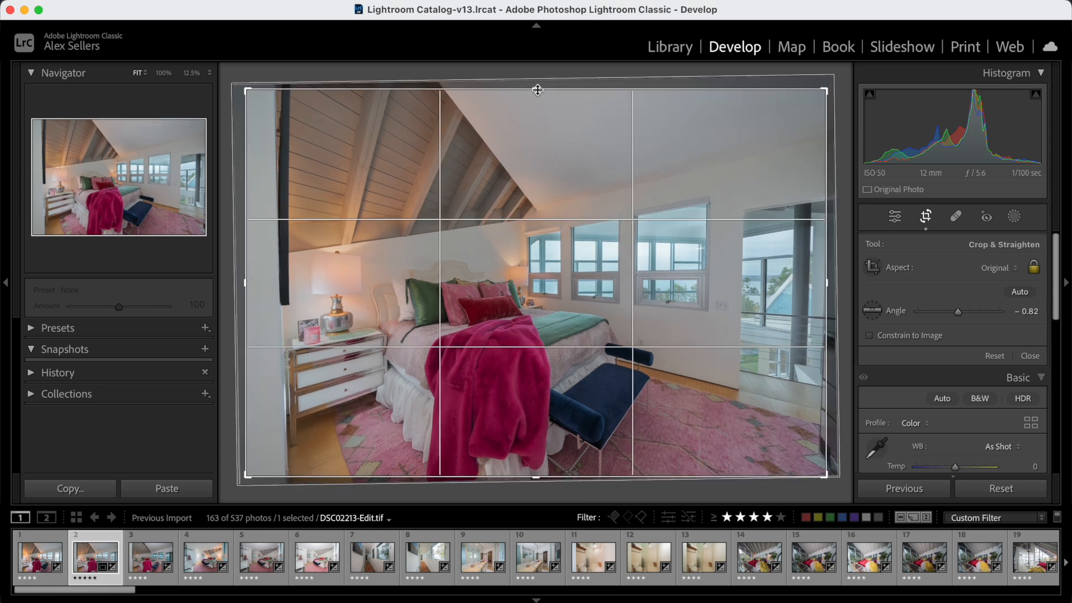
pyautogui.moveTo(533, 477); pyautogui.dragTo(532, 470)
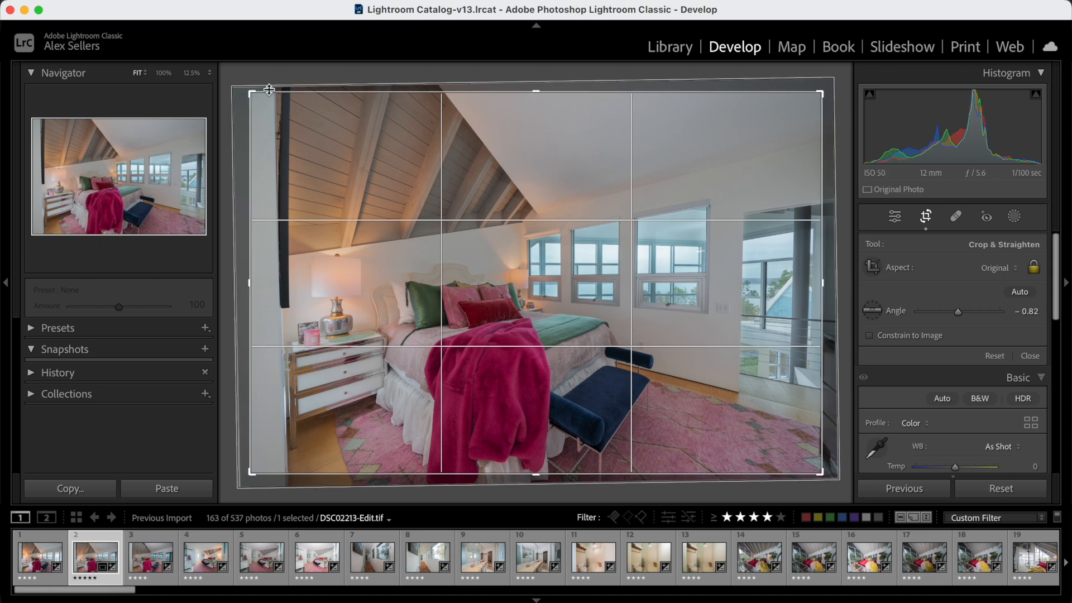
pyautogui.click(926, 220)
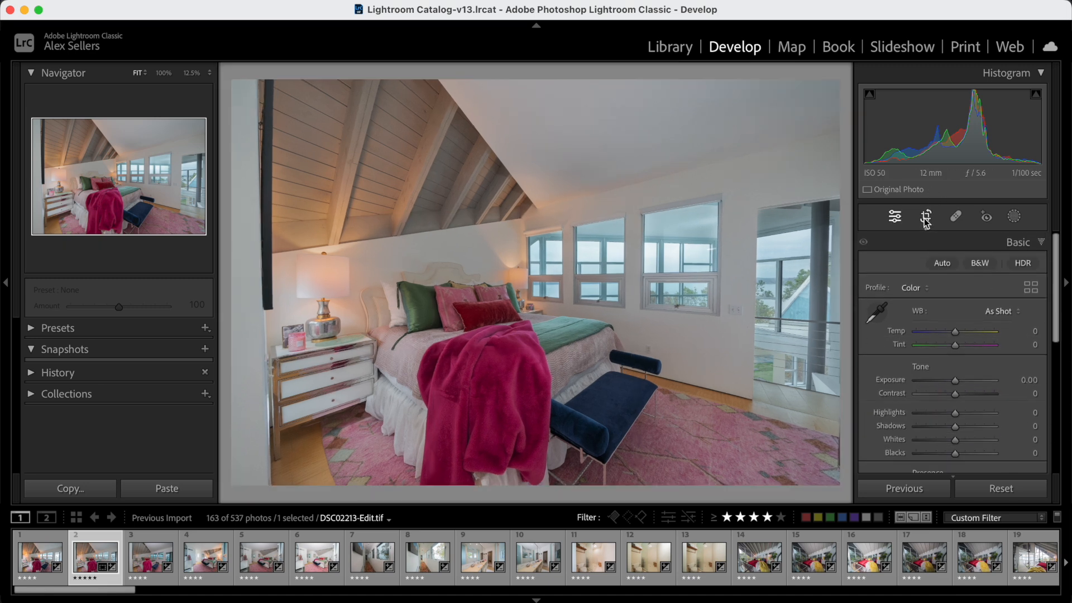
# Step: Reopen the crop and nudge the bedroom photo slightly within the crop frame
pyautogui.click(926, 219)
pyautogui.moveTo(664, 292); pyautogui.dragTo(664, 291)
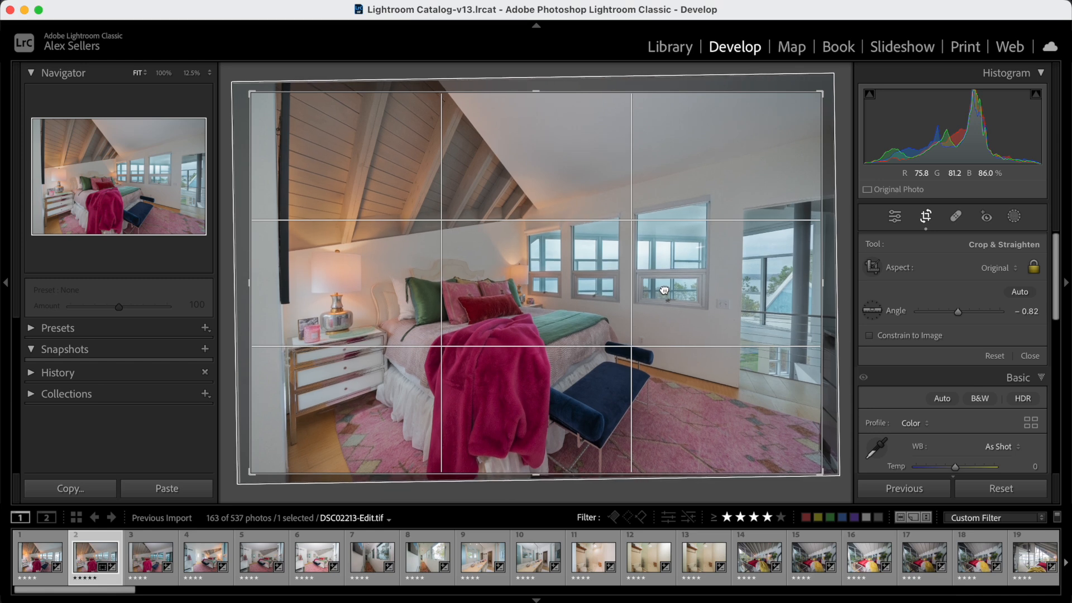
pyautogui.click(926, 216)
pyautogui.click(926, 217)
pyautogui.click(928, 217)
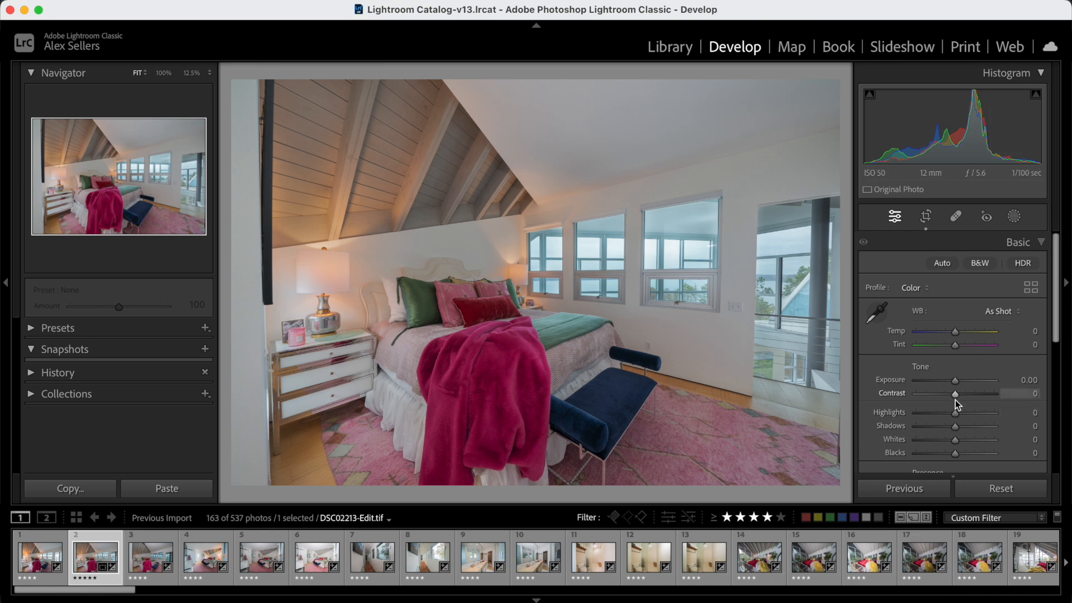
# Step: Set Exposure to +0.60, Contrast to +51, Highlights to -47, Shadows to +27, Whites to -46 and Blacks to +22
pyautogui.moveTo(956, 381); pyautogui.dragTo(964, 453)
pyautogui.moveTo(956, 393); pyautogui.dragTo(978, 405)
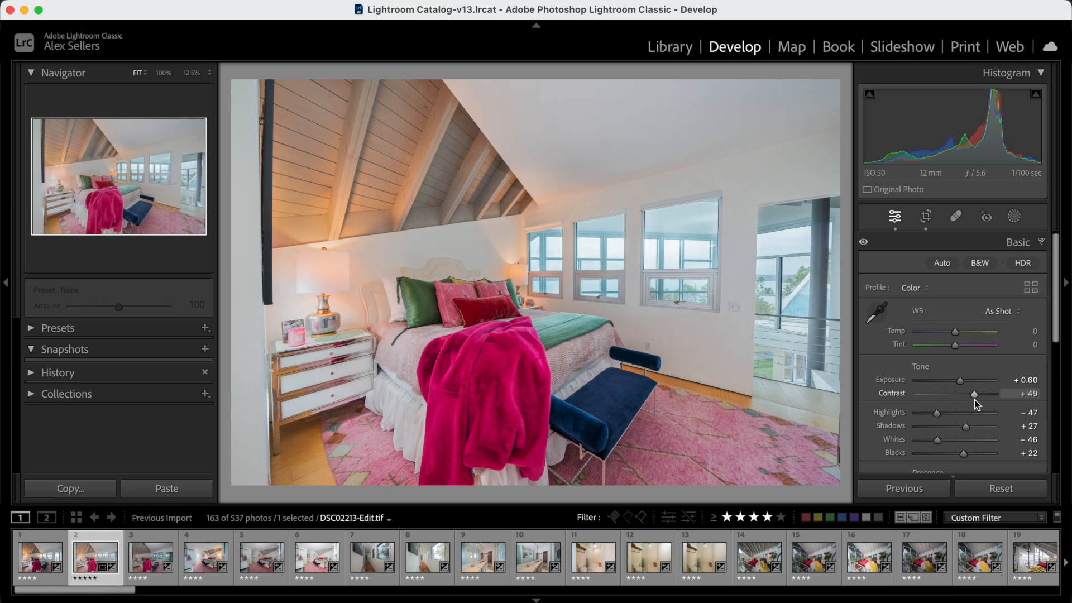
# Step: Sample the white balance from the white ceiling, giving Tint -1, and set Temp back to 0
pyautogui.click(877, 313)
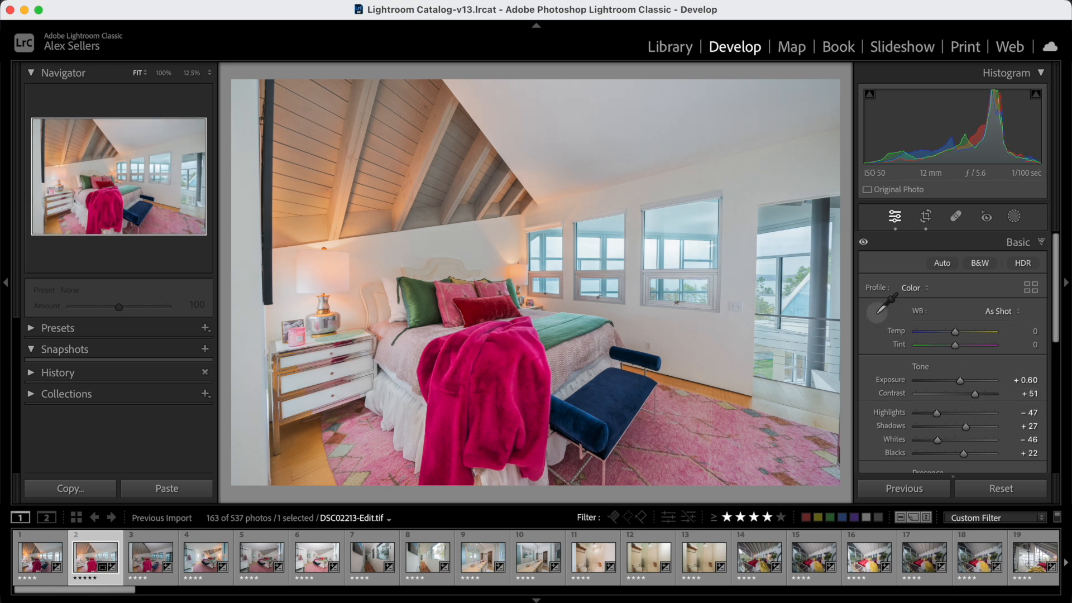
pyautogui.click(619, 124)
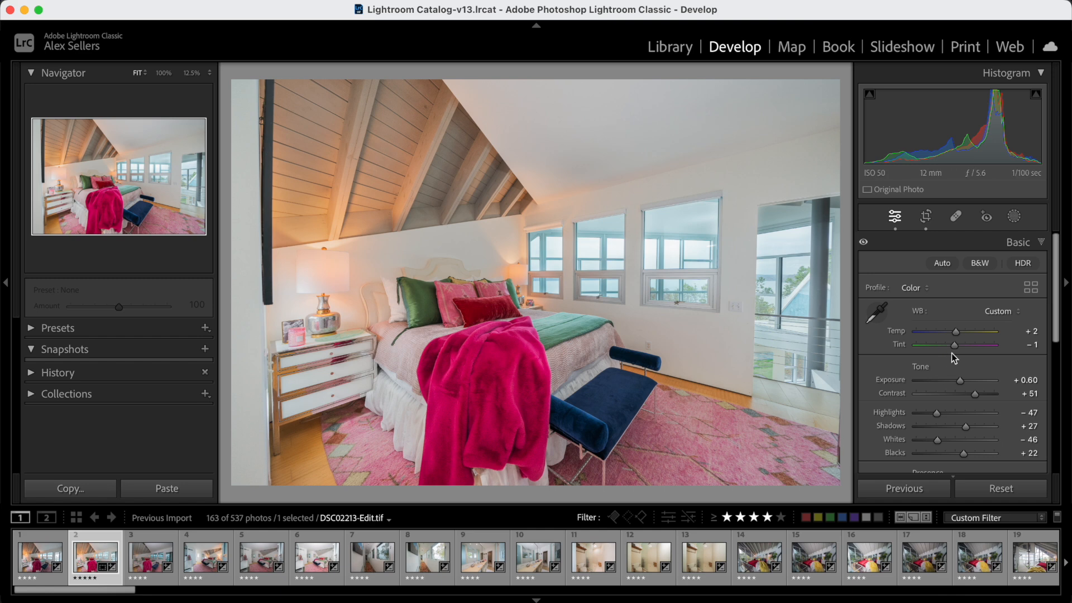
pyautogui.moveTo(956, 334); pyautogui.dragTo(954, 334)
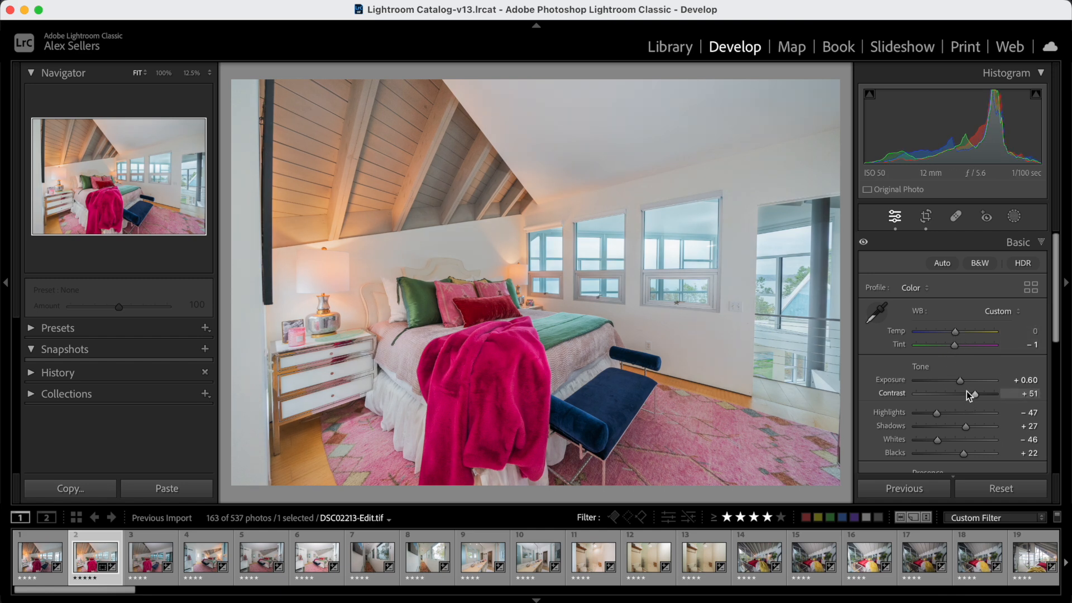
# Step: Set the photo's Clarity to +6 and Texture to +5
pyautogui.scroll(-3, 967, 397)
pyautogui.scroll(-2, 967, 410)
pyautogui.moveTo(956, 400)
pyautogui.mouseDown()
pyautogui.moveTo(942, 399)
pyautogui.moveTo(954, 404)
pyautogui.mouseUp()
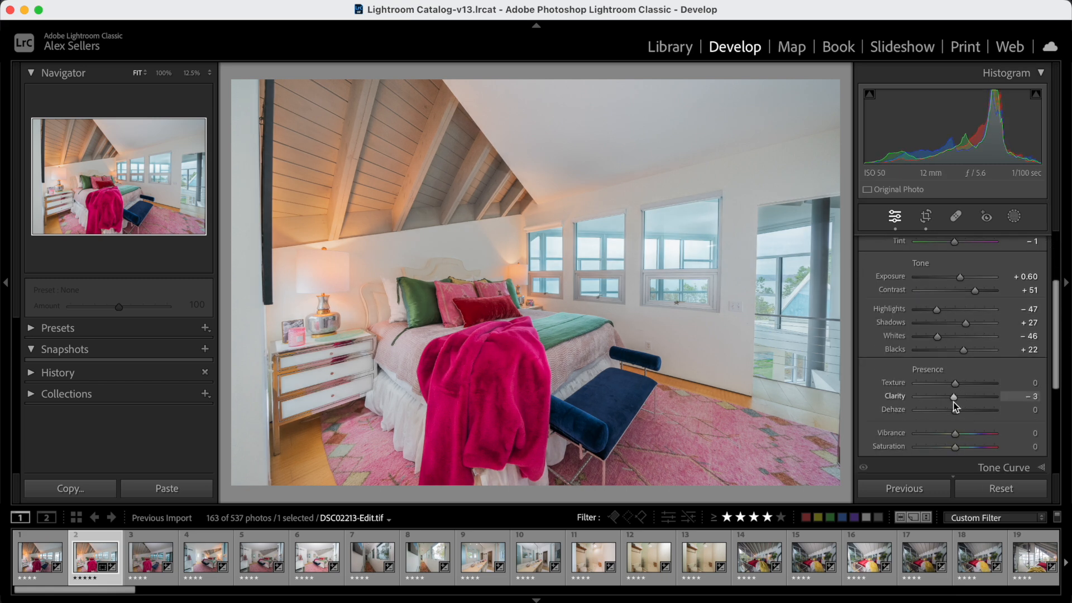
pyautogui.moveTo(956, 384); pyautogui.dragTo(959, 387)
# Step: In the Color Mixer, set the reds to Saturation -10, Hue -8 and Luminance +35
pyautogui.scroll(-5, 960, 391)
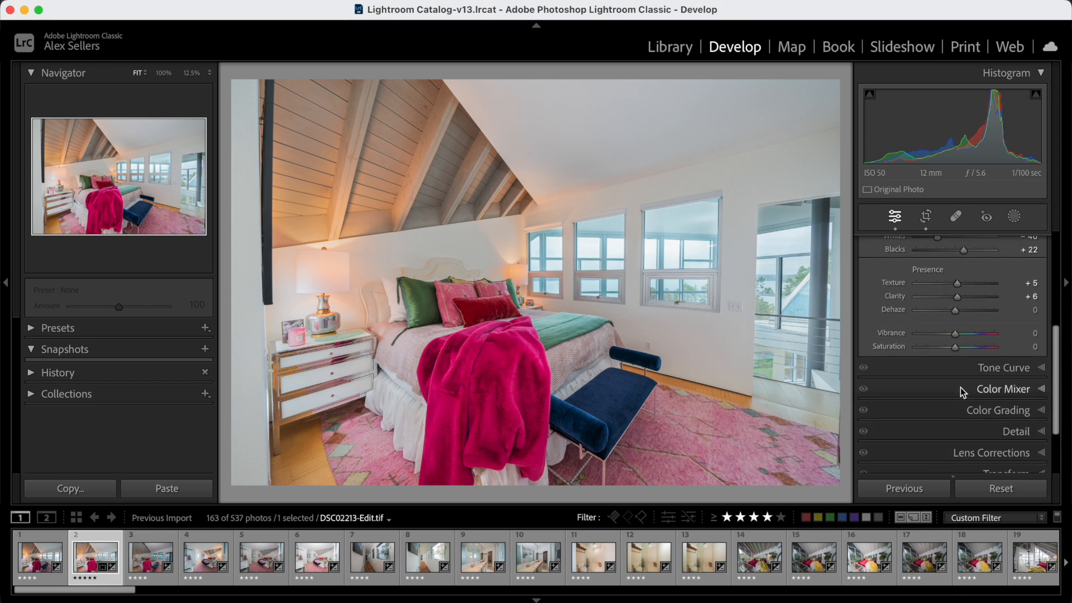
pyautogui.click(962, 386)
pyautogui.scroll(-5, 961, 384)
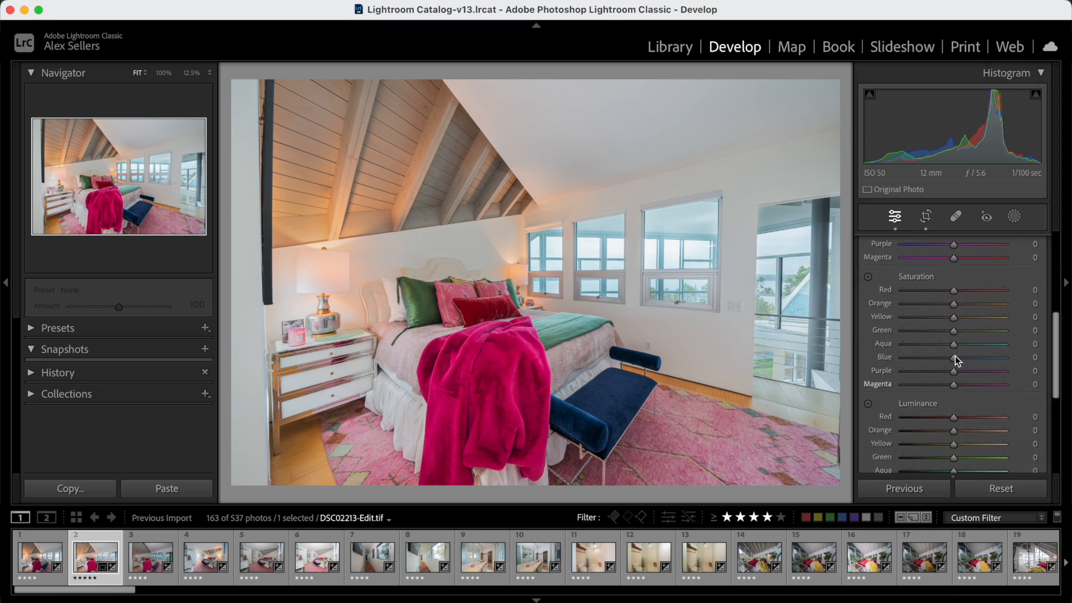
pyautogui.moveTo(950, 291)
pyautogui.mouseDown()
pyautogui.moveTo(904, 292)
pyautogui.moveTo(966, 300)
pyautogui.moveTo(946, 305)
pyautogui.mouseUp()
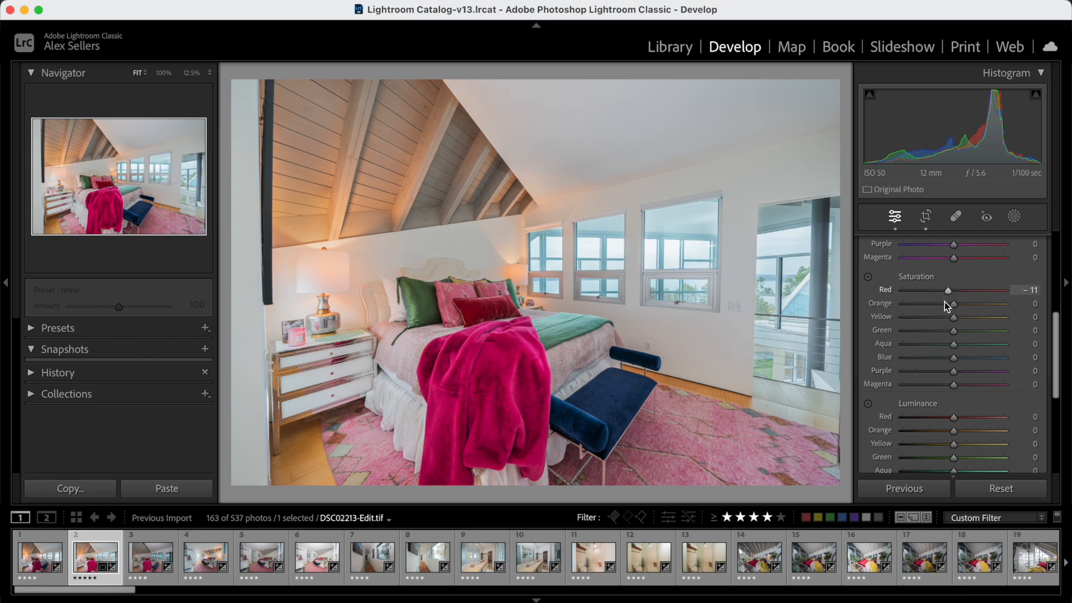
pyautogui.scroll(4, 946, 301)
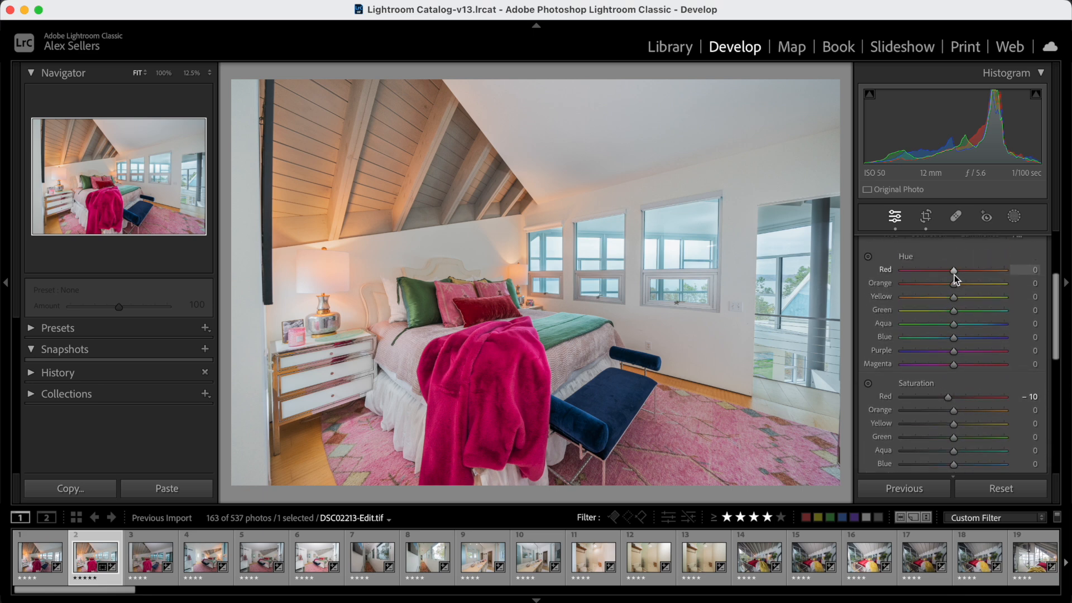
pyautogui.moveTo(957, 276)
pyautogui.mouseDown()
pyautogui.moveTo(942, 273)
pyautogui.moveTo(976, 277)
pyautogui.moveTo(937, 277)
pyautogui.moveTo(955, 280)
pyautogui.mouseUp()
pyautogui.scroll(-5, 951, 424)
pyautogui.moveTo(953, 377); pyautogui.dragTo(974, 399)
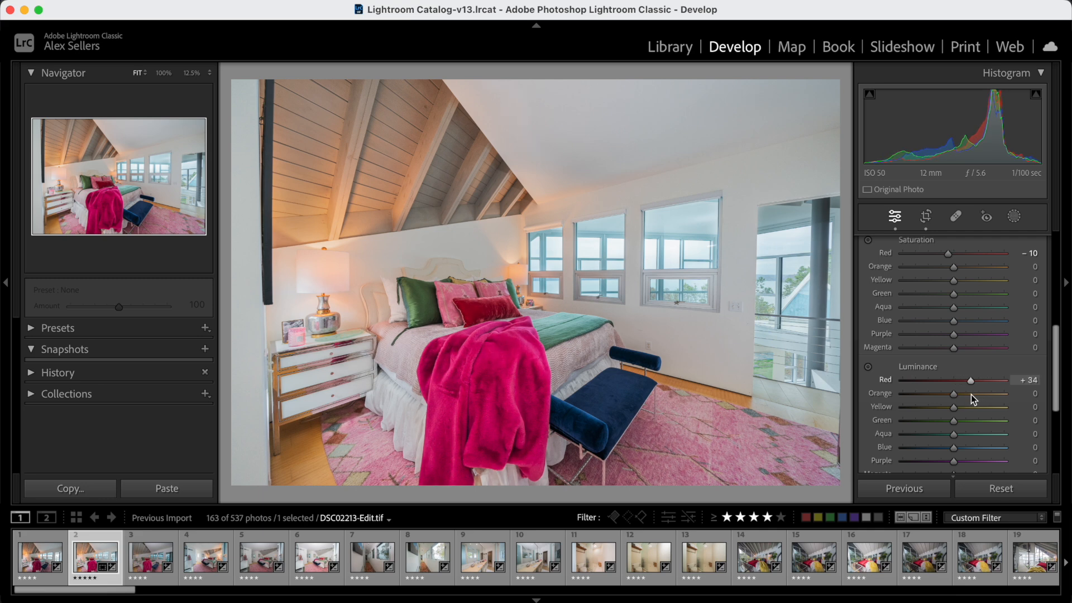
pyautogui.moveTo(973, 394); pyautogui.dragTo(971, 394)
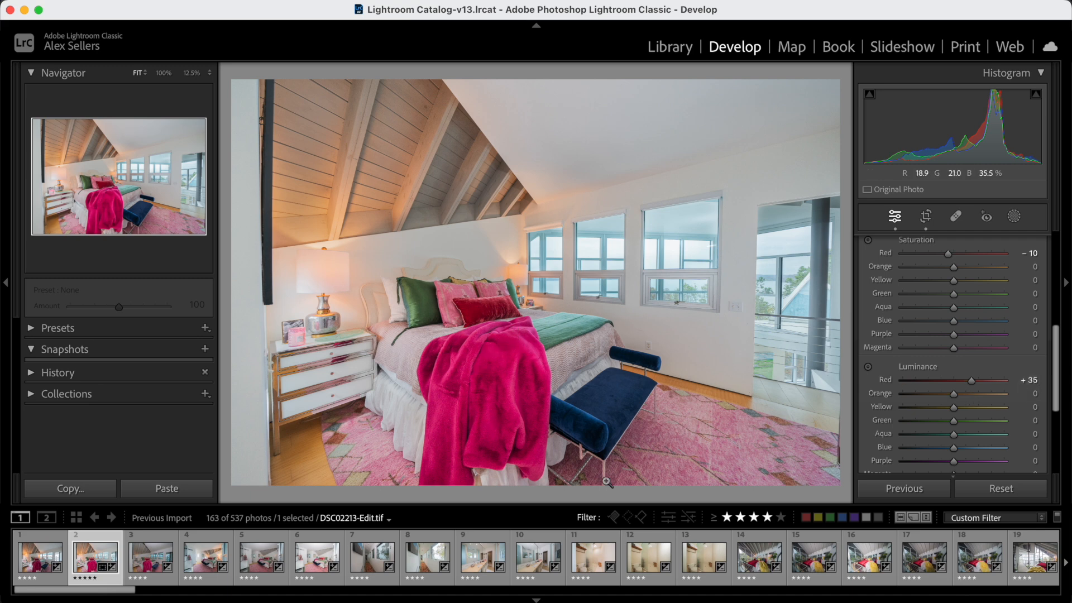
# Step: Set the oranges to Saturation -20, Hue +7 and Luminance -10
pyautogui.scroll(4, 969, 390)
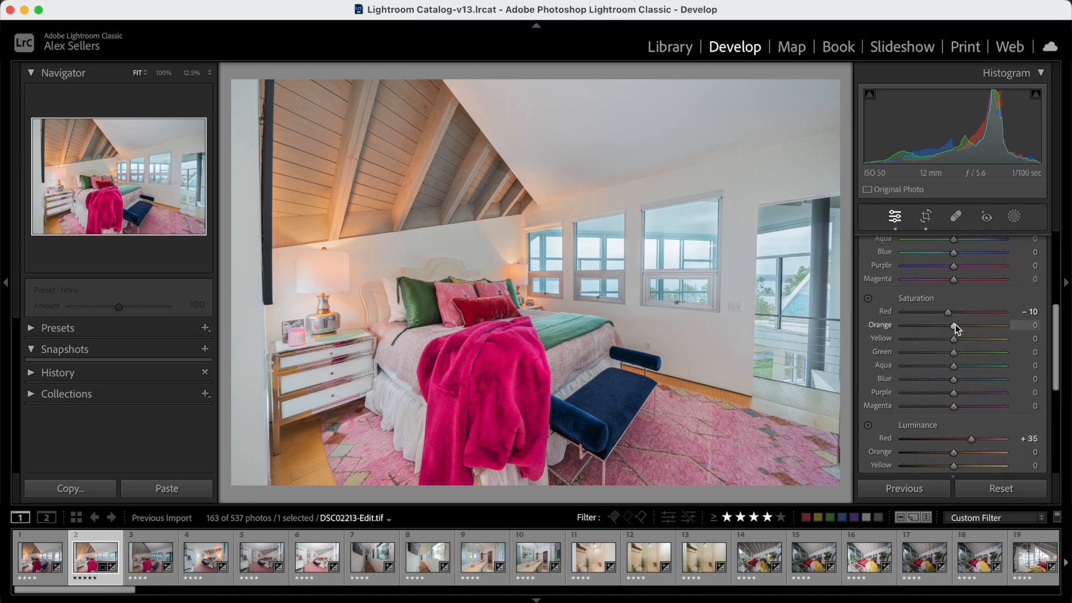
pyautogui.moveTo(956, 324)
pyautogui.mouseDown()
pyautogui.moveTo(1012, 326)
pyautogui.moveTo(927, 334)
pyautogui.moveTo(945, 333)
pyautogui.mouseUp()
pyautogui.scroll(3, 956, 338)
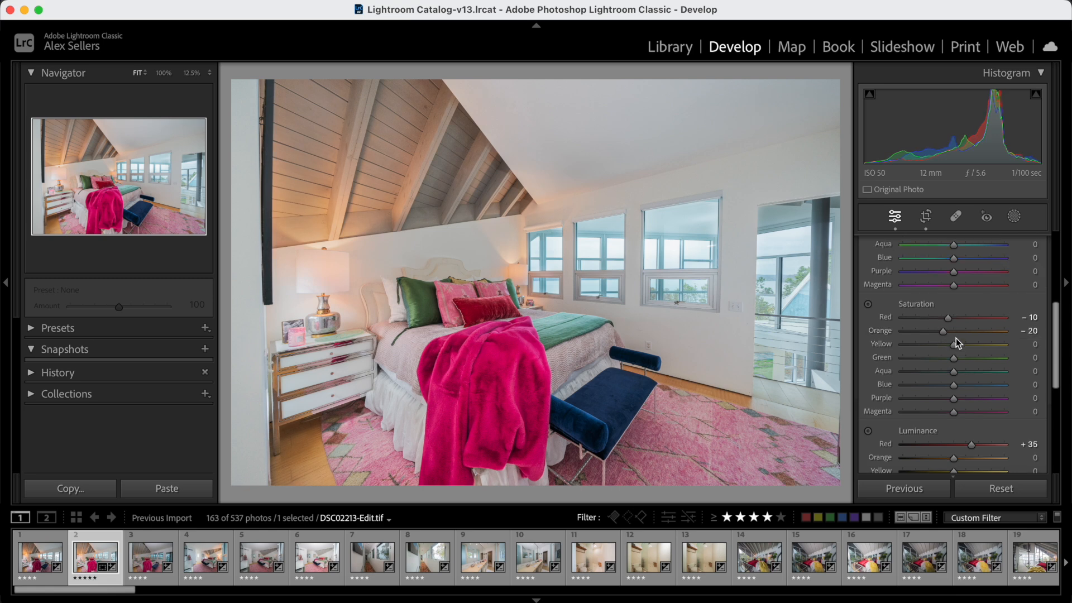
pyautogui.moveTo(956, 288)
pyautogui.mouseDown()
pyautogui.moveTo(944, 289)
pyautogui.moveTo(959, 293)
pyautogui.mouseUp()
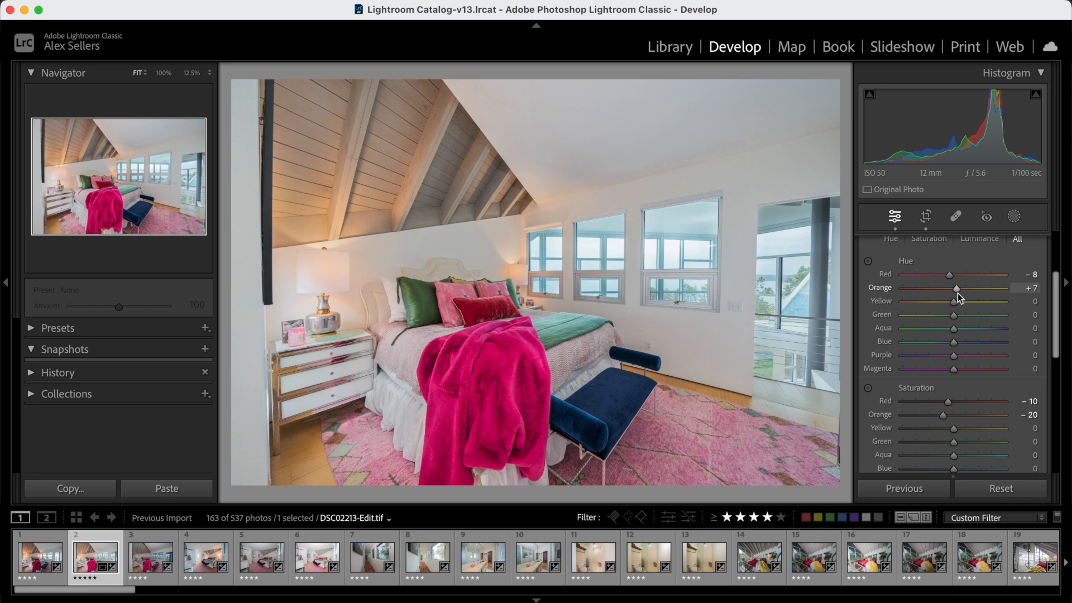
pyautogui.scroll(-5, 961, 372)
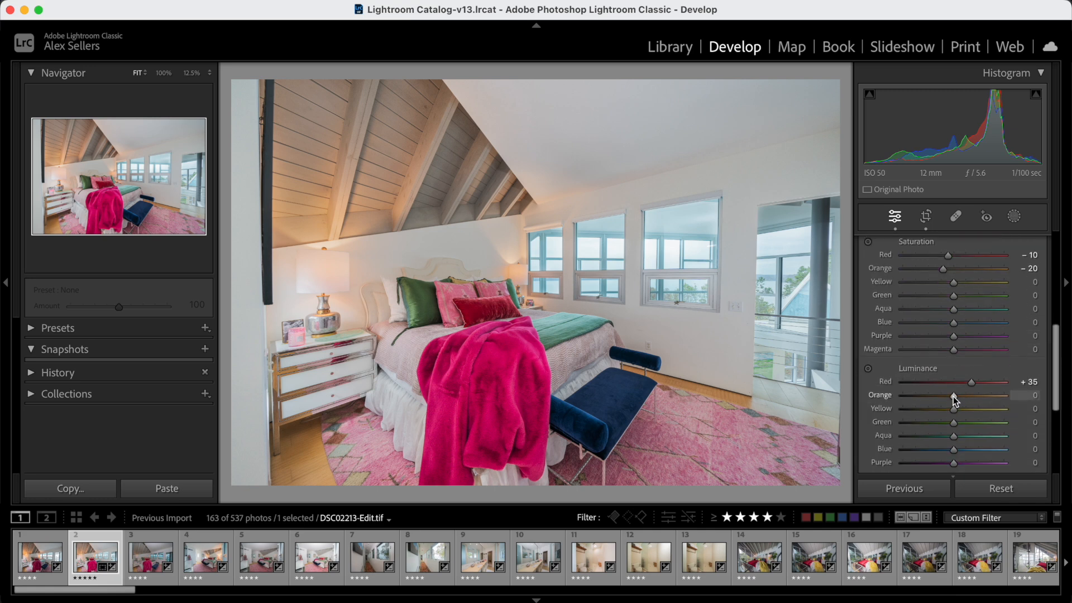
pyautogui.moveTo(953, 397)
pyautogui.mouseDown()
pyautogui.moveTo(940, 397)
pyautogui.moveTo(974, 398)
pyautogui.moveTo(947, 404)
pyautogui.mouseUp()
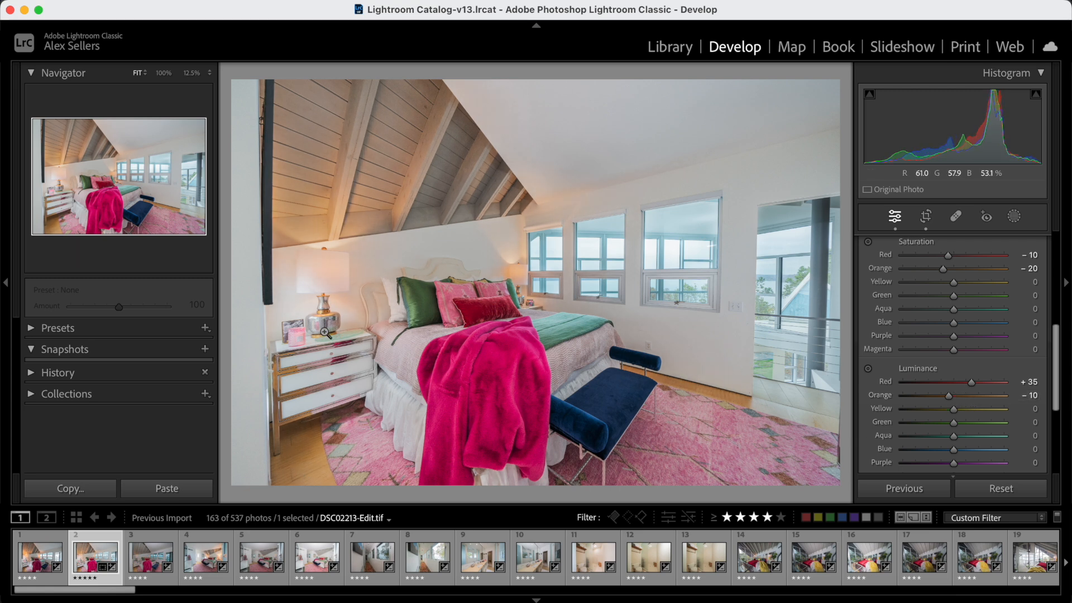
# Step: Set the yellows to Saturation -30, Hue +5 and Luminance +11
pyautogui.scroll(-5, 1000, 438)
pyautogui.scroll(7, 1000, 438)
pyautogui.moveTo(954, 352); pyautogui.dragTo(880, 366)
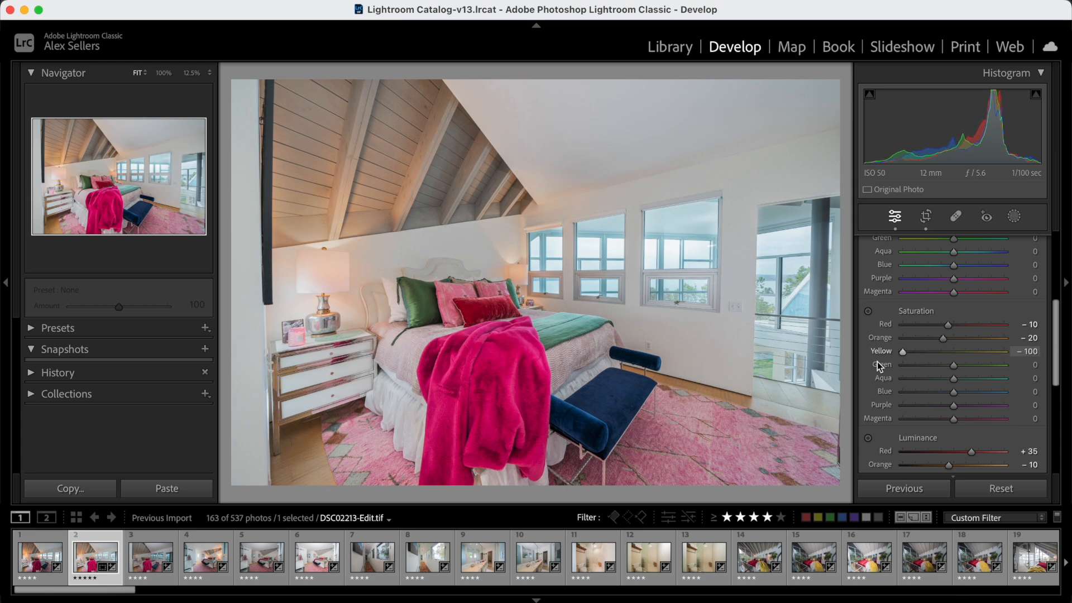
pyautogui.moveTo(1005, 382); pyautogui.dragTo(938, 381)
pyautogui.scroll(3, 938, 383)
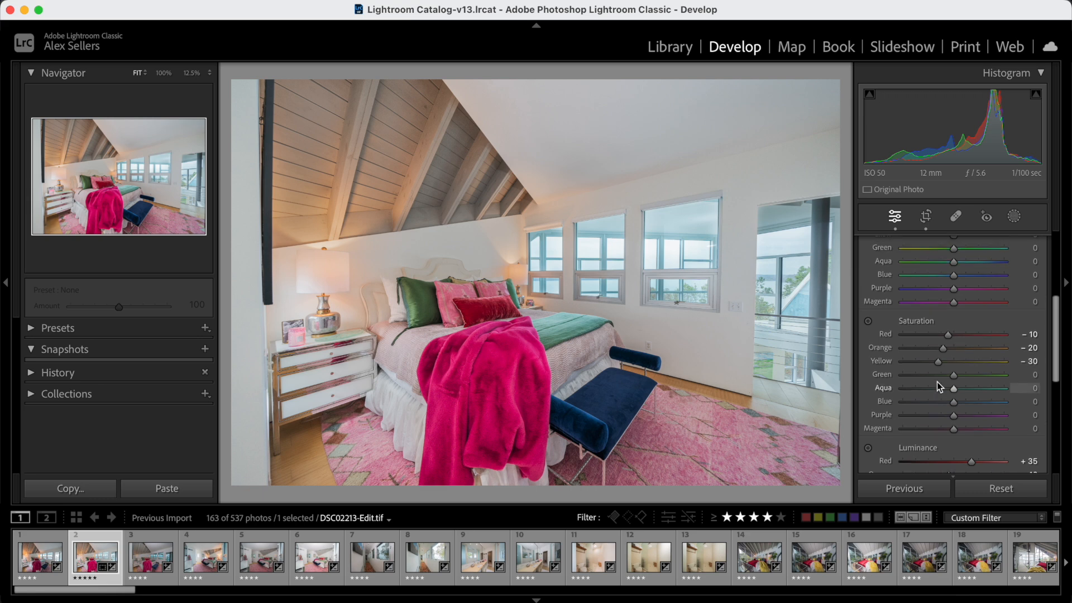
pyautogui.moveTo(954, 285); pyautogui.dragTo(954, 313)
pyautogui.scroll(-3, 977, 375)
pyautogui.scroll(-5, 965, 377)
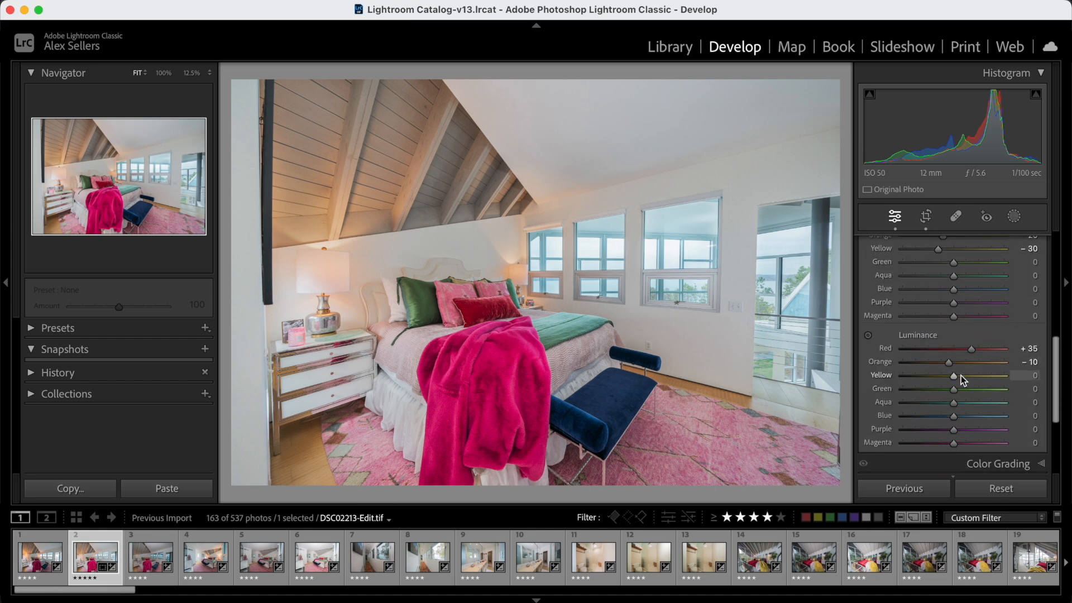
pyautogui.moveTo(973, 375); pyautogui.dragTo(961, 409)
# Step: Set the greens to Saturation +10, Hue +9 and Luminance -7
pyautogui.moveTo(956, 263); pyautogui.dragTo(1037, 279)
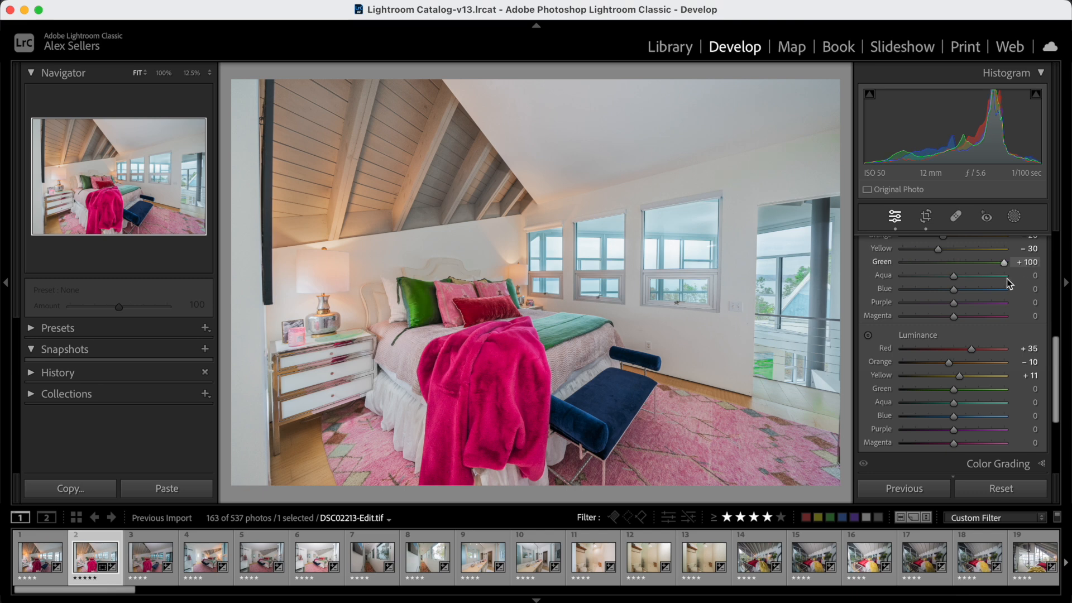
pyautogui.moveTo(1004, 262); pyautogui.dragTo(960, 296)
pyautogui.scroll(5, 960, 294)
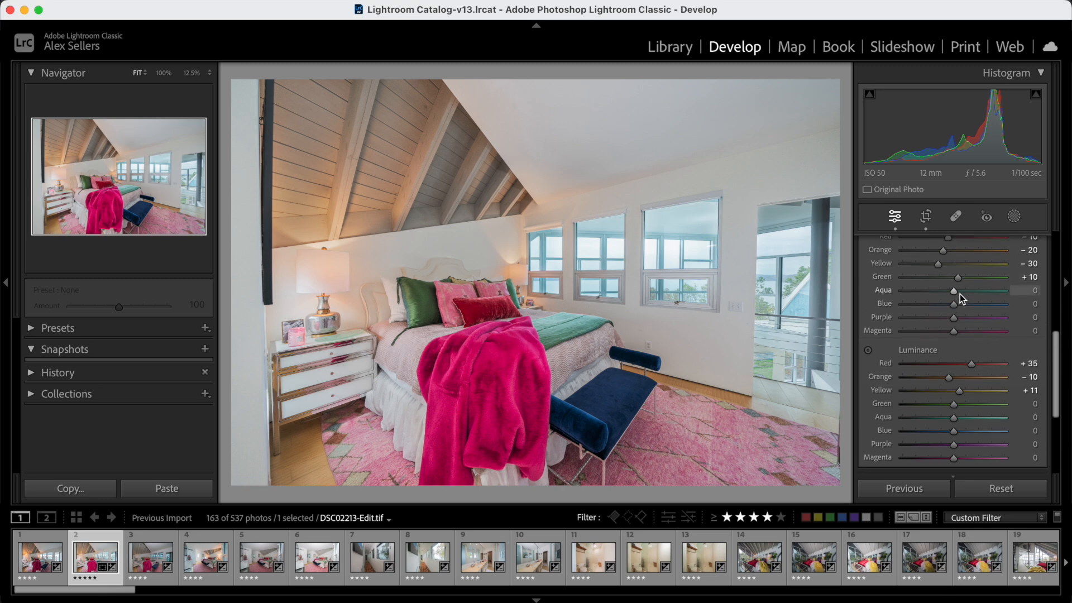
pyautogui.scroll(3, 955, 266)
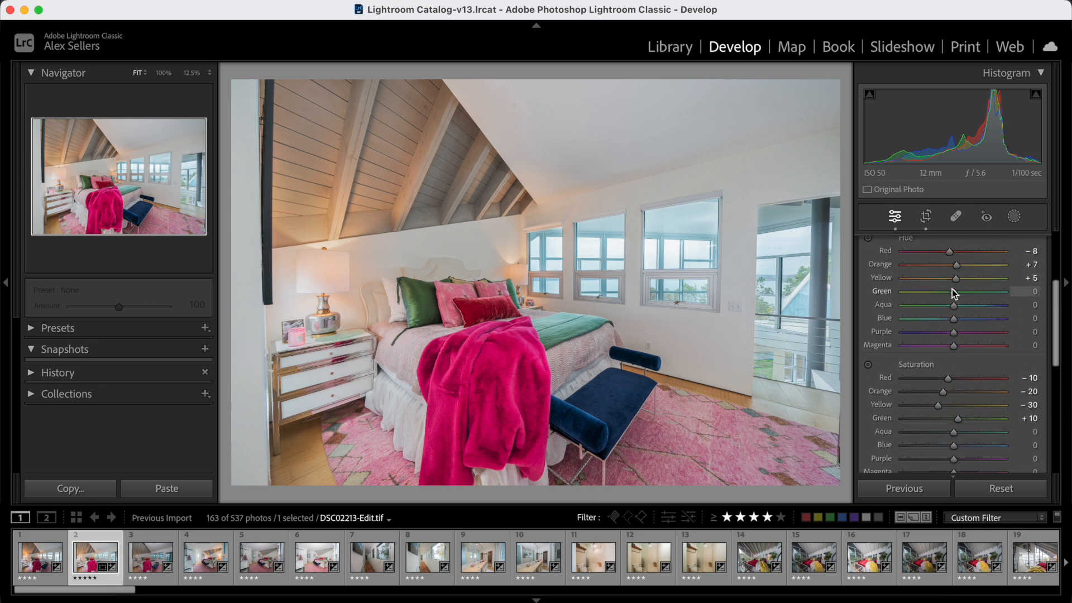
pyautogui.moveTo(954, 291); pyautogui.dragTo(957, 319)
pyautogui.scroll(-5, 974, 394)
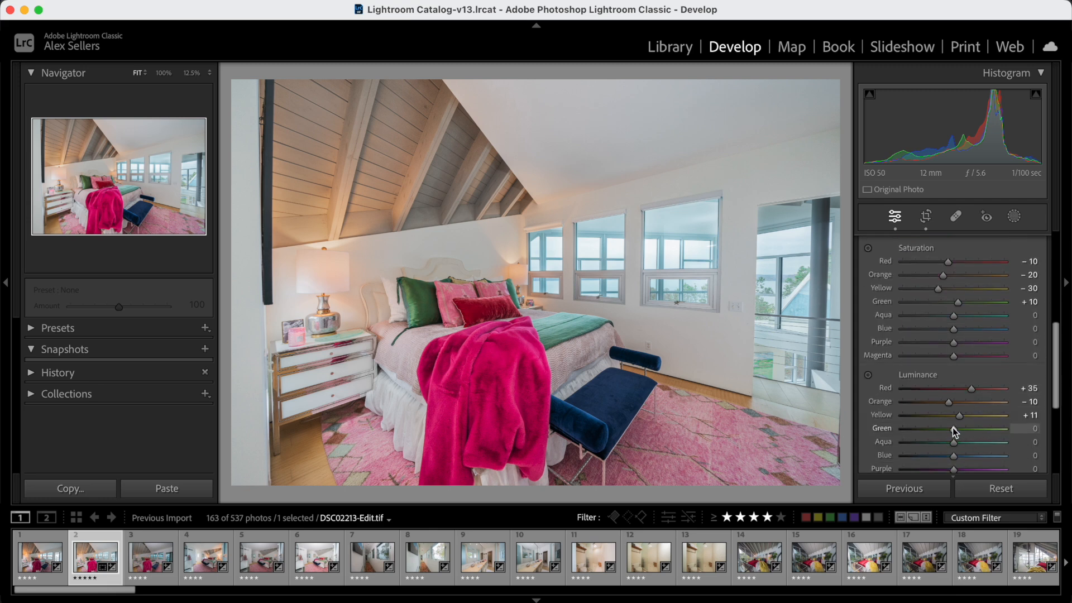
pyautogui.moveTo(954, 429)
pyautogui.mouseDown()
pyautogui.moveTo(981, 429)
pyautogui.moveTo(910, 430)
pyautogui.moveTo(950, 443)
pyautogui.mouseUp()
# Step: Set the color saturation to -8 for Aqua, -15 for Blue, -14 for Purple and -10 for Magenta
pyautogui.moveTo(956, 318); pyautogui.dragTo(982, 334)
pyautogui.moveTo(1060, 347); pyautogui.dragTo(956, 345)
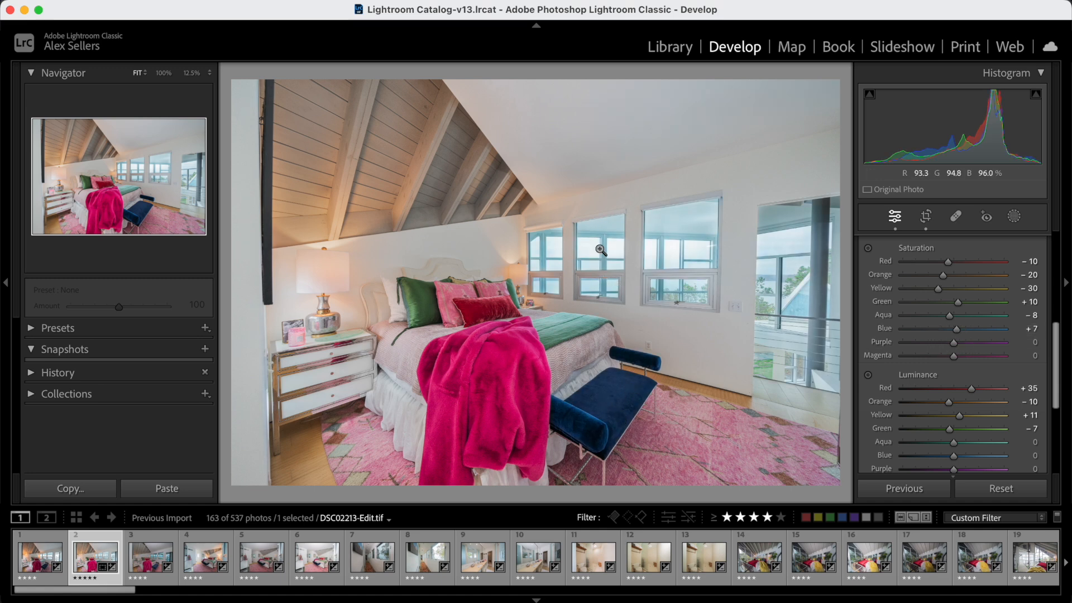
pyautogui.moveTo(954, 331); pyautogui.dragTo(1022, 342)
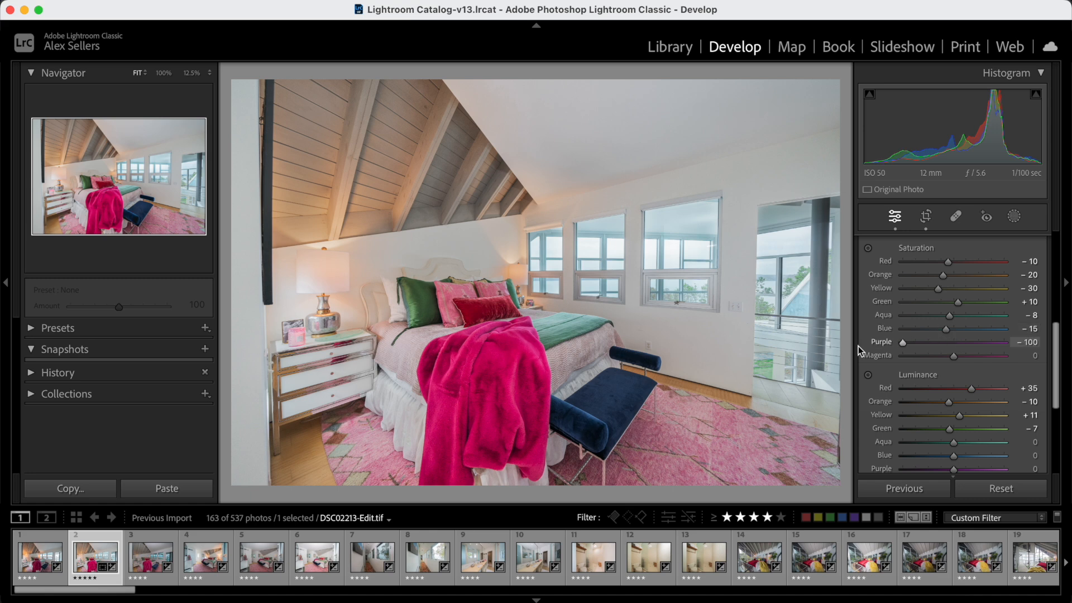
pyautogui.moveTo(1070, 378); pyautogui.dragTo(950, 408)
# Step: Adjust the Purple hue and set the color luminance to +11 for Blue, -5 for Purple and +11 for Magenta
pyautogui.scroll(5, 949, 405)
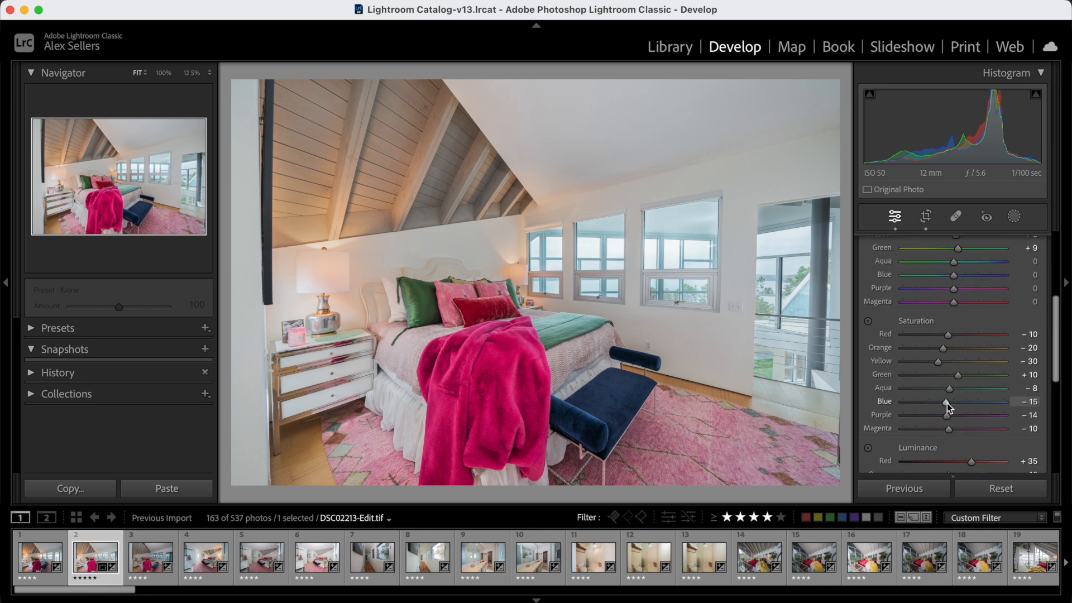
pyautogui.moveTo(954, 287); pyautogui.dragTo(957, 337)
pyautogui.scroll(-5, 958, 337)
pyautogui.scroll(-2, 958, 336)
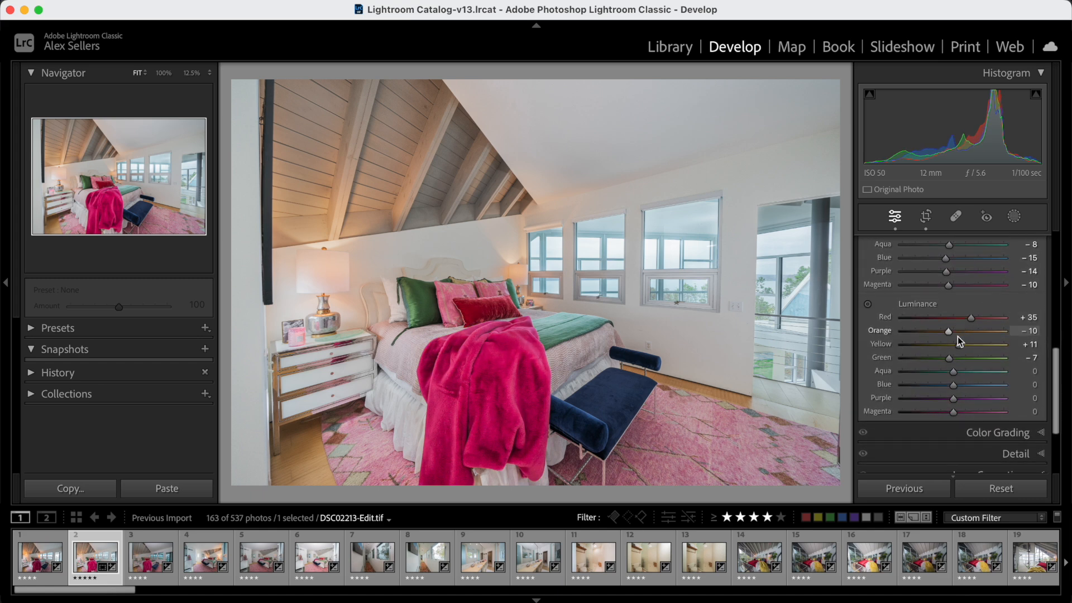
pyautogui.moveTo(957, 385); pyautogui.dragTo(978, 399)
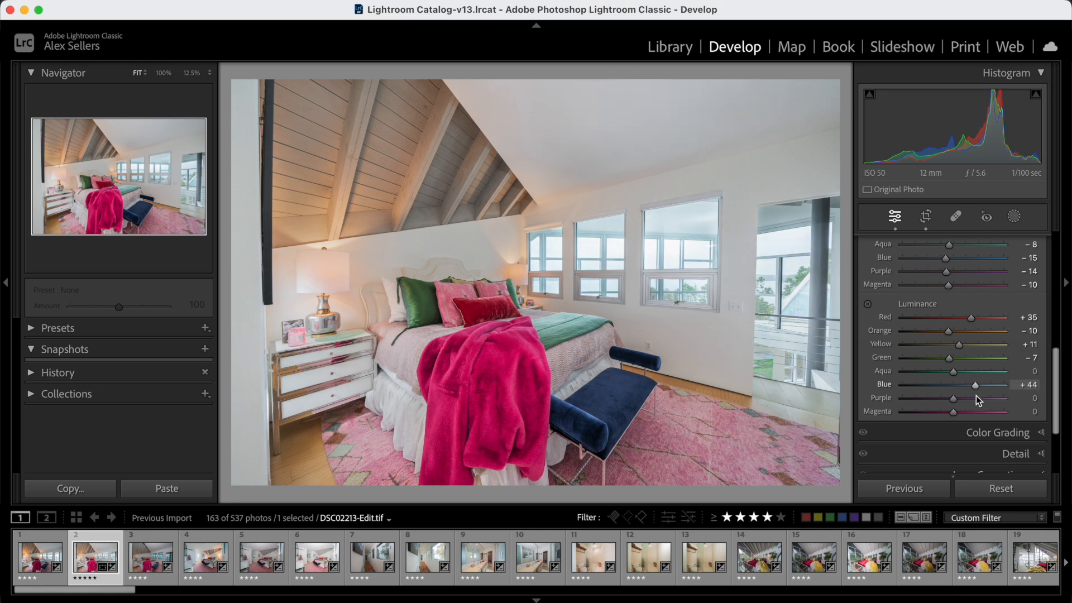
pyautogui.moveTo(976, 396); pyautogui.dragTo(957, 418)
pyautogui.scroll(-3, 957, 417)
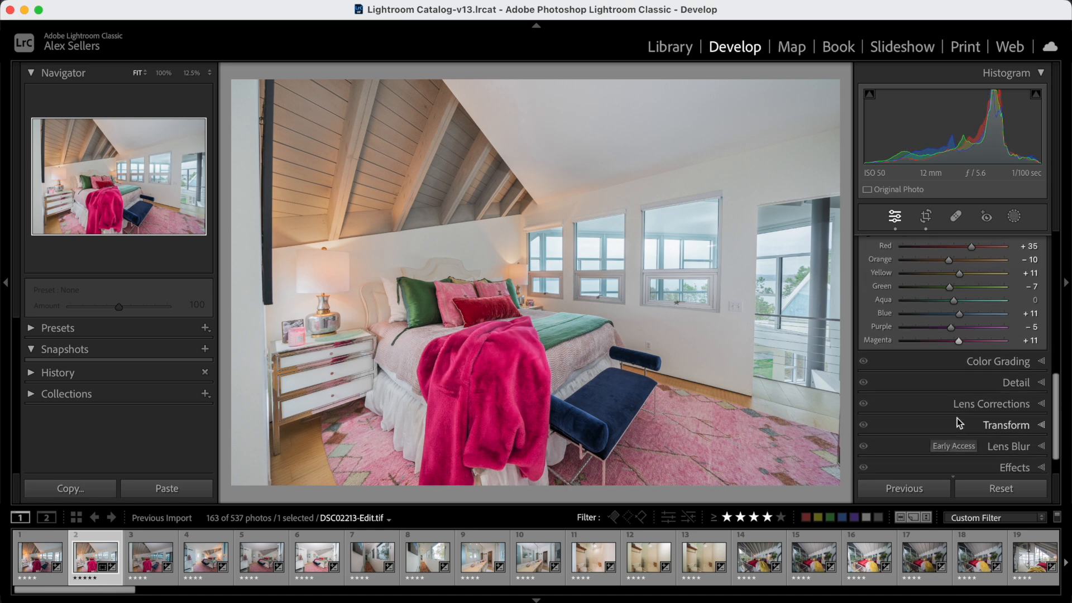
# Step: Sharpen the photo with Masking 26 and set the manual noise reduction to Luminance 25 and Color 24
pyautogui.click(984, 383)
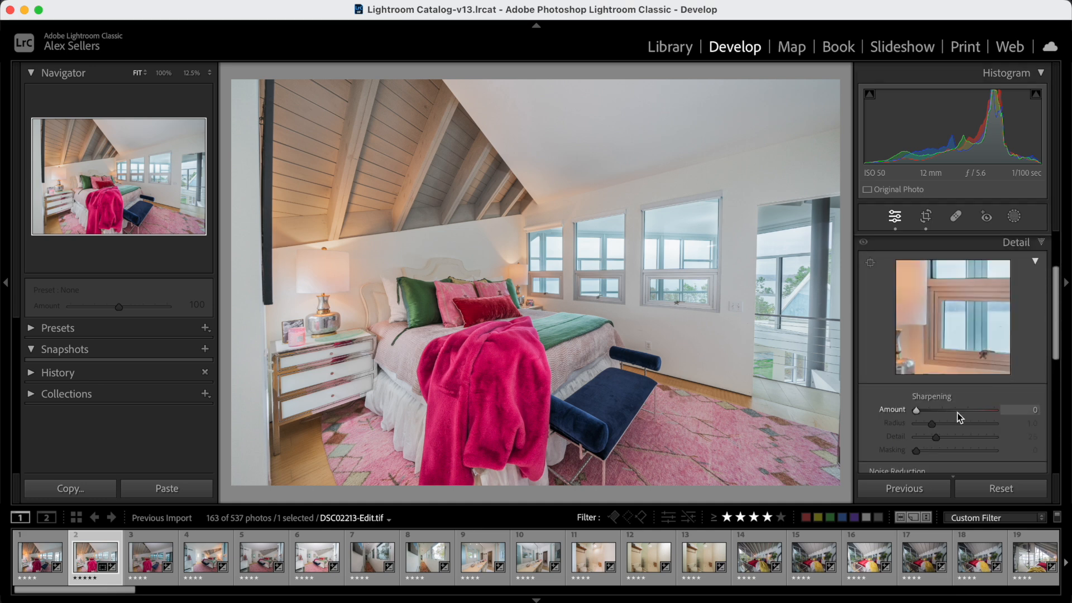
pyautogui.click(938, 451)
pyautogui.scroll(-5, 940, 424)
pyautogui.click(937, 410)
pyautogui.scroll(-2, 936, 409)
pyautogui.click(935, 395)
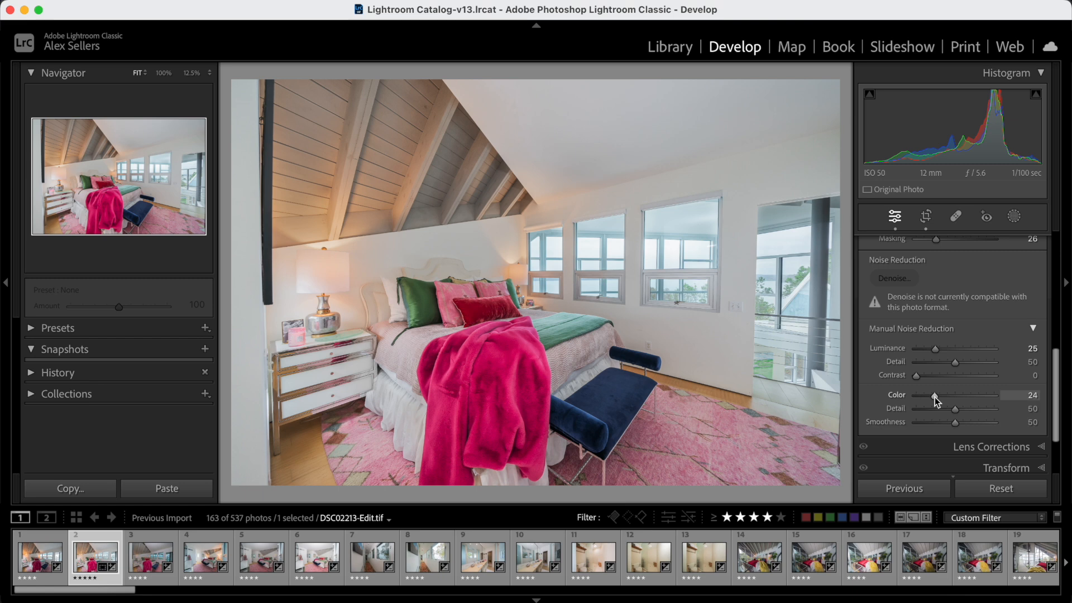
# Step: Turn on the lens corrections for the bedroom photo
pyautogui.scroll(-3, 943, 391)
pyautogui.click(956, 373)
pyautogui.click(925, 283)
pyautogui.click(920, 296)
pyautogui.scroll(2, 1008, 297)
pyautogui.click(991, 296)
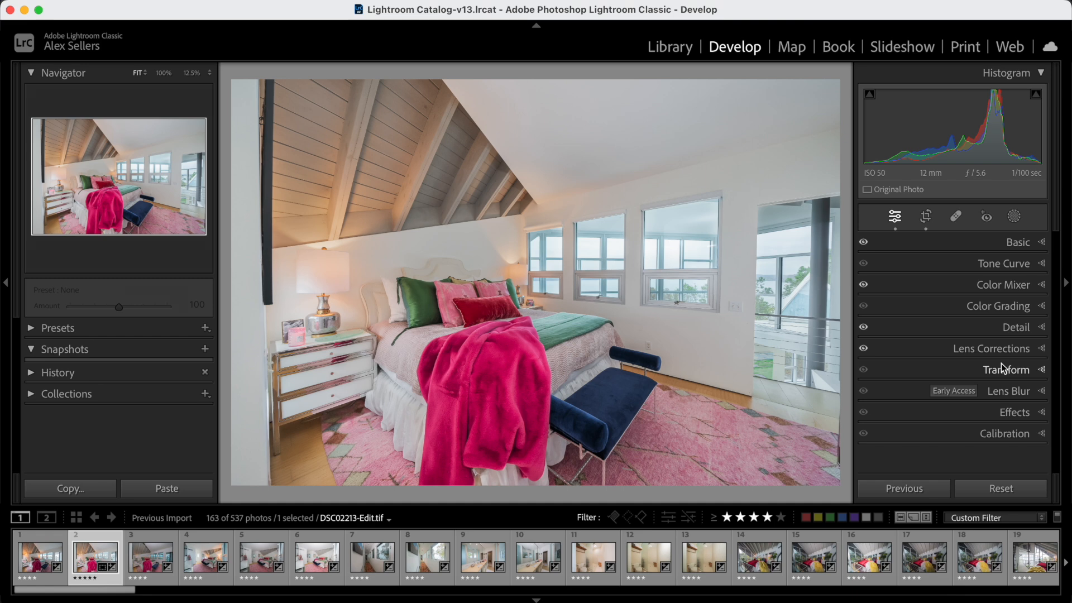
pyautogui.click(927, 216)
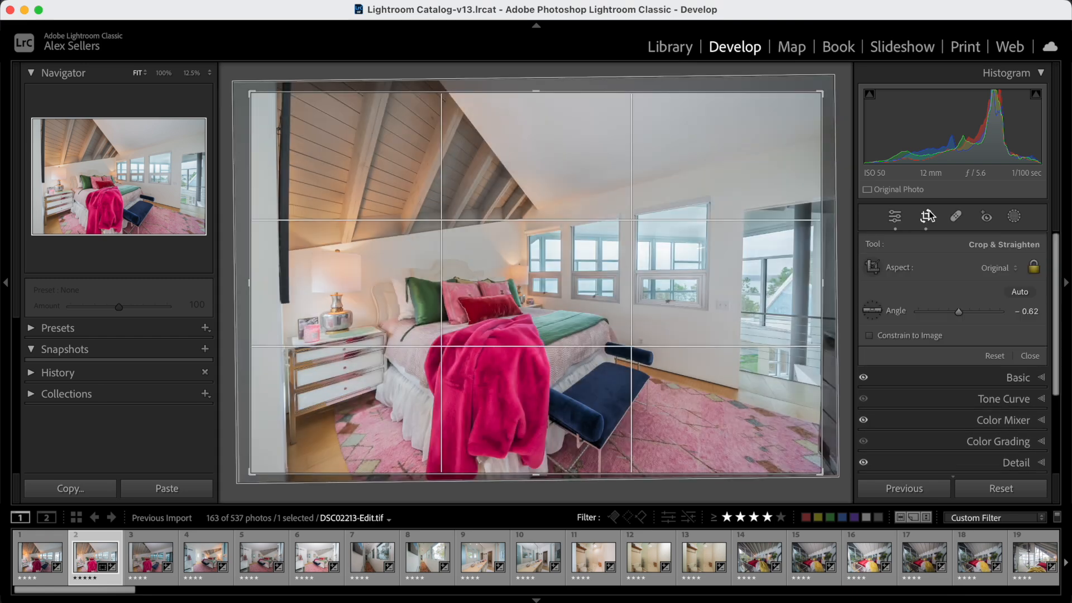
pyautogui.click(929, 216)
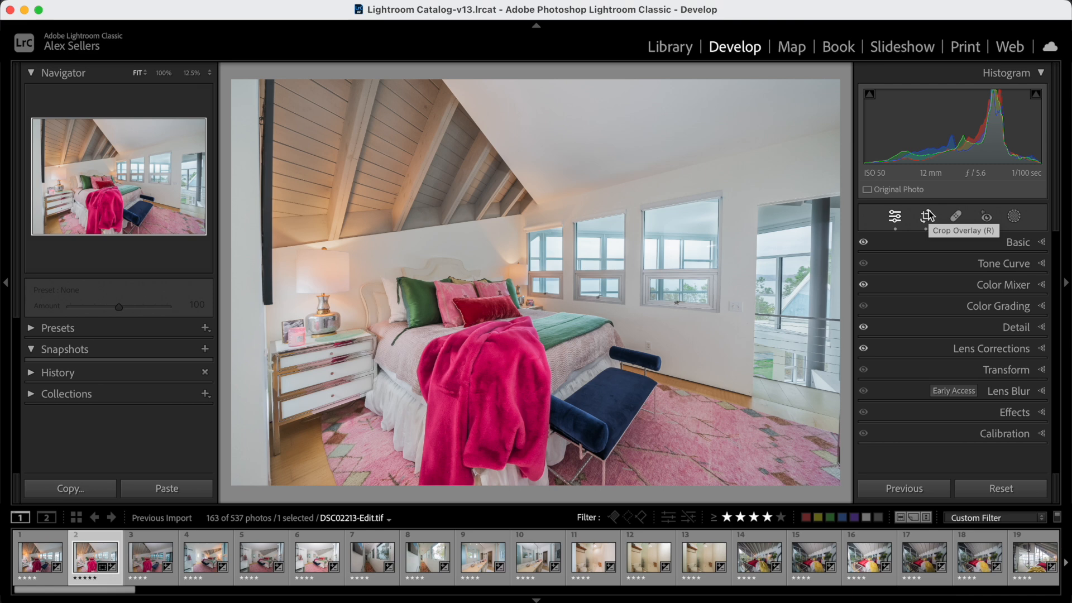
# Step: Paint a new brush mask over the glass door and the window views on the far wall
pyautogui.click(1018, 217)
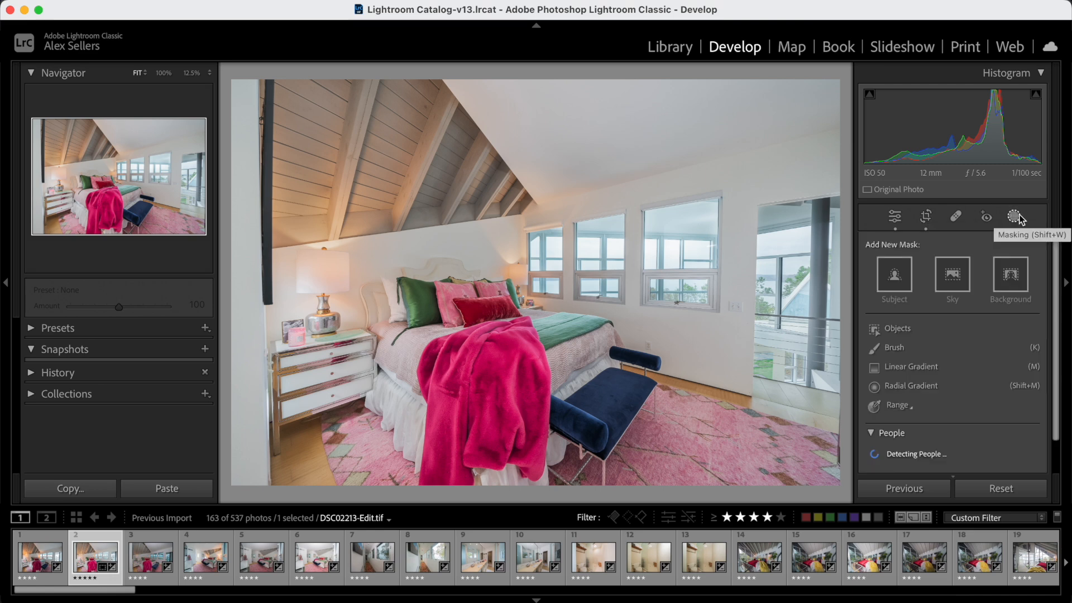
pyautogui.click(905, 351)
pyautogui.moveTo(773, 232)
pyautogui.mouseDown()
pyautogui.moveTo(826, 215)
pyautogui.moveTo(800, 250)
pyautogui.moveTo(801, 311)
pyautogui.moveTo(800, 255)
pyautogui.moveTo(772, 254)
pyautogui.moveTo(770, 316)
pyautogui.moveTo(805, 240)
pyautogui.moveTo(794, 361)
pyautogui.moveTo(777, 368)
pyautogui.moveTo(777, 267)
pyautogui.moveTo(769, 382)
pyautogui.moveTo(785, 368)
pyautogui.moveTo(757, 357)
pyautogui.moveTo(774, 244)
pyautogui.moveTo(821, 235)
pyautogui.moveTo(830, 250)
pyautogui.moveTo(834, 351)
pyautogui.moveTo(818, 336)
pyautogui.mouseUp()
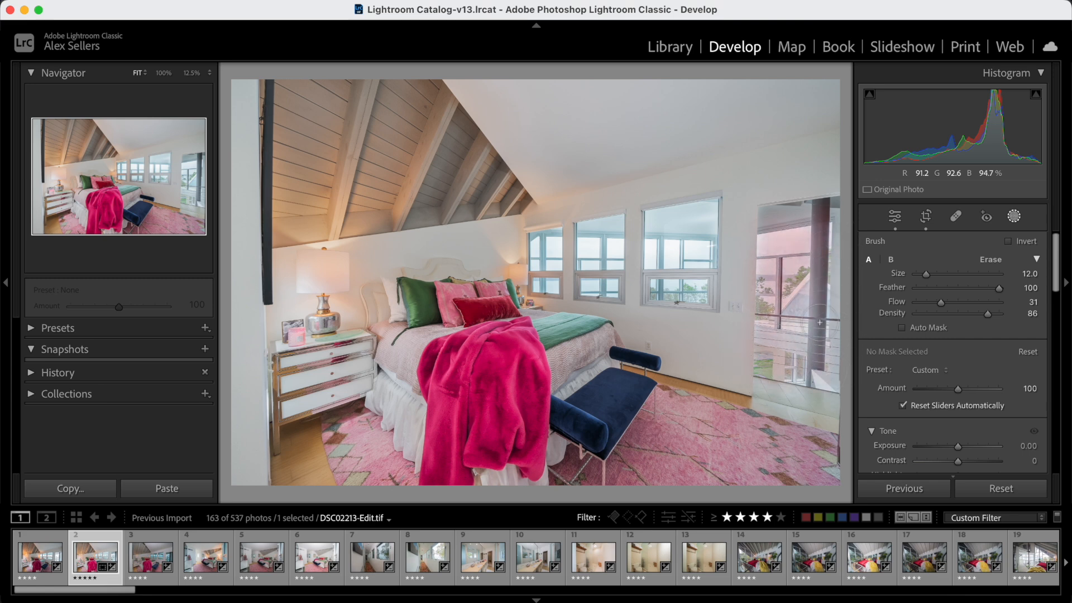
pyautogui.click(650, 247)
pyautogui.moveTo(659, 227)
pyautogui.mouseDown()
pyautogui.moveTo(700, 219)
pyautogui.moveTo(703, 249)
pyautogui.moveTo(651, 254)
pyautogui.moveTo(692, 286)
pyautogui.moveTo(700, 219)
pyautogui.mouseUp()
pyautogui.moveTo(590, 245)
pyautogui.mouseDown()
pyautogui.moveTo(608, 237)
pyautogui.moveTo(606, 269)
pyautogui.moveTo(595, 237)
pyautogui.moveTo(589, 248)
pyautogui.moveTo(536, 247)
pyautogui.moveTo(551, 250)
pyautogui.mouseUp()
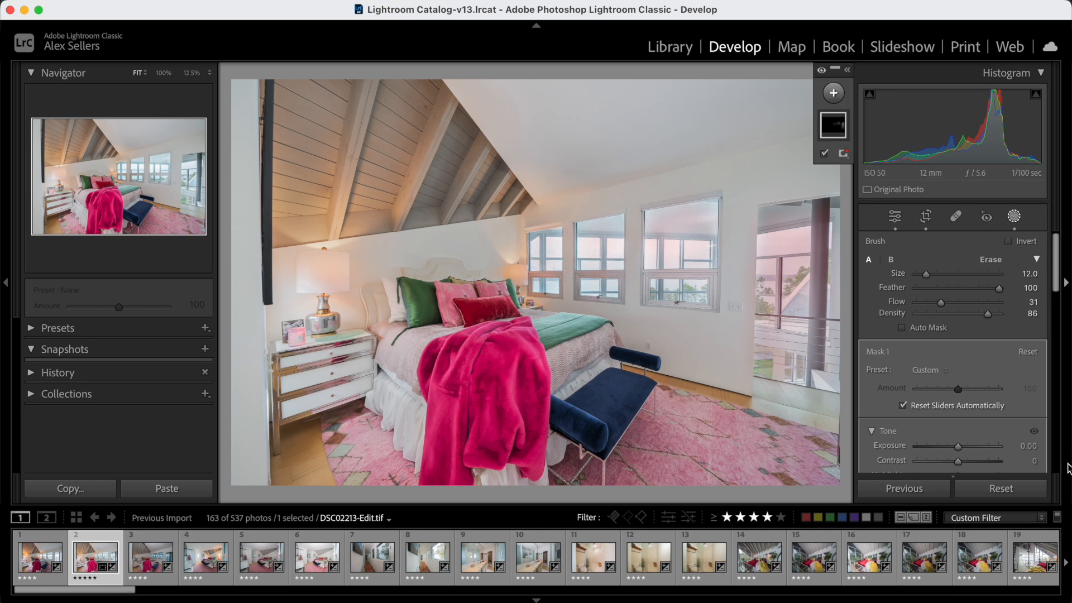
# Step: Set the window mask's Contrast to 21, Temp to 13 and Tint to 6
pyautogui.scroll(-2, 985, 420)
pyautogui.moveTo(960, 406); pyautogui.dragTo(1000, 403)
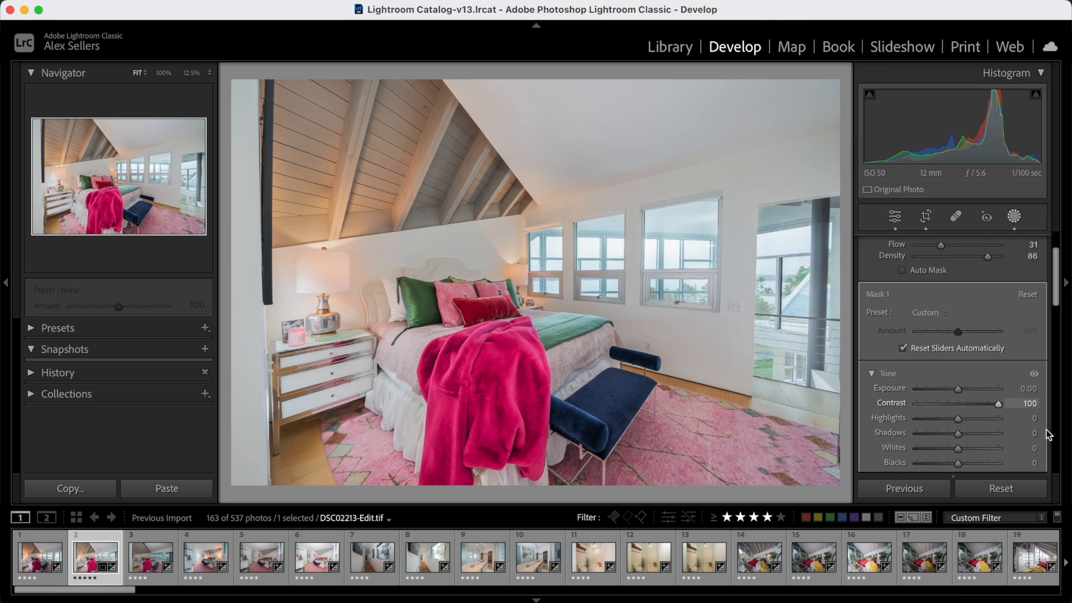
pyautogui.moveTo(967, 426); pyautogui.dragTo(967, 426)
pyautogui.scroll(-3, 968, 425)
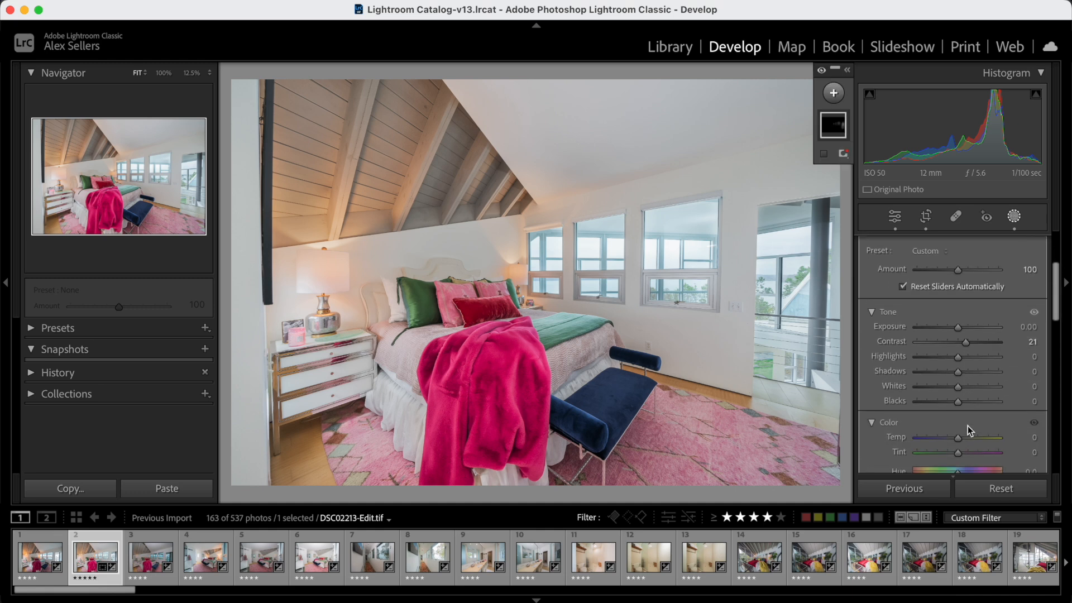
pyautogui.scroll(-2, 969, 384)
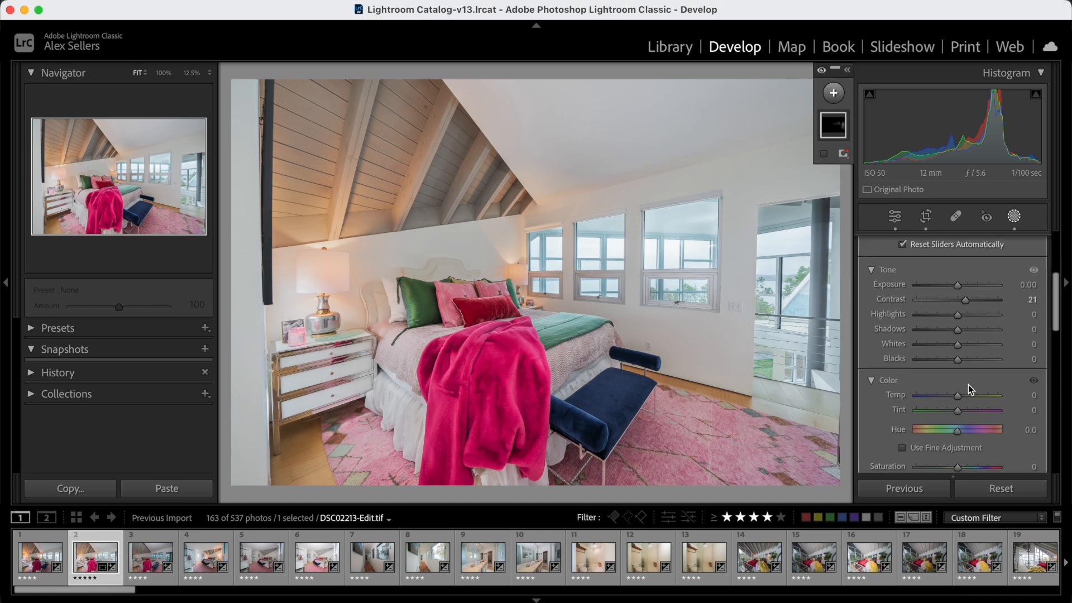
pyautogui.moveTo(960, 395); pyautogui.dragTo(963, 422)
# Step: Set the window mask's Clarity to 24 and Texture to 9, and leave masking
pyautogui.scroll(-3, 962, 421)
pyautogui.scroll(-5, 964, 424)
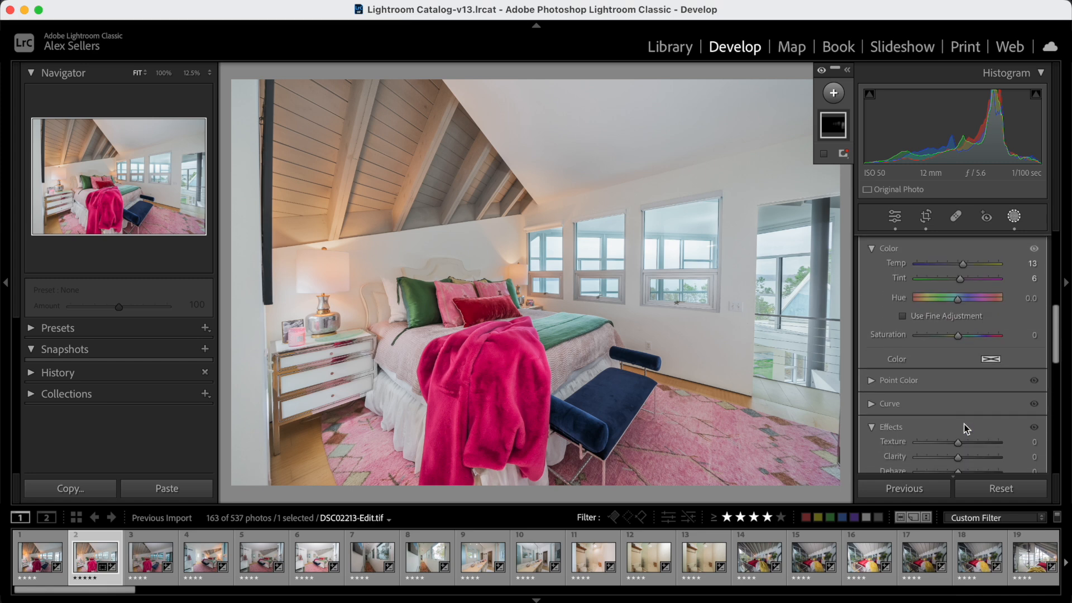
pyautogui.moveTo(967, 396); pyautogui.dragTo(999, 398)
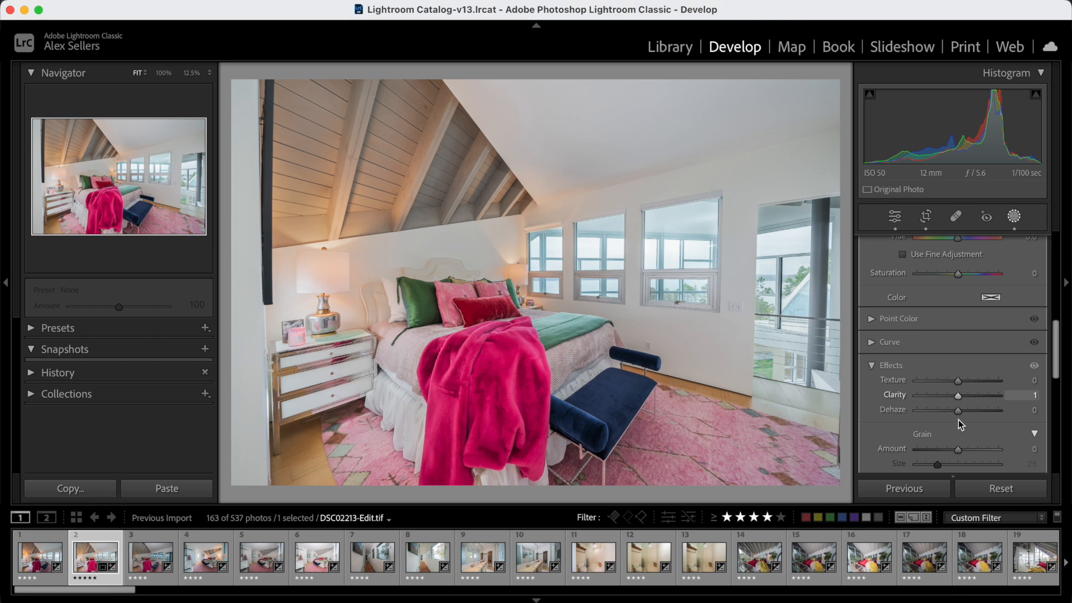
pyautogui.write('24')
pyautogui.press('Return')
pyautogui.moveTo(958, 380); pyautogui.dragTo(978, 407)
pyautogui.write('9')
pyautogui.press('Return')
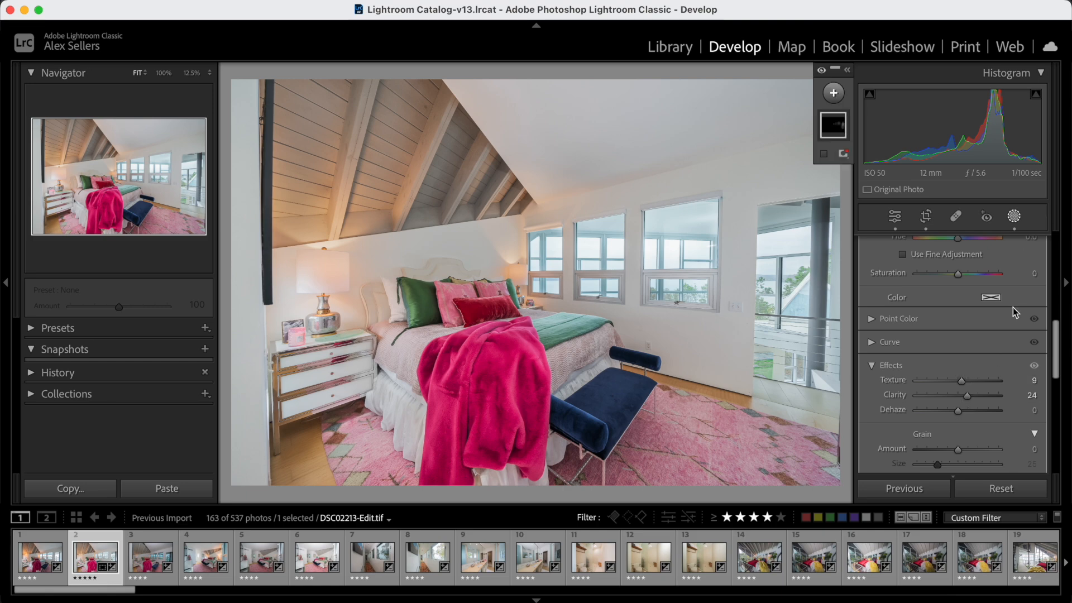
pyautogui.click(1016, 216)
# Step: Examine the windows, wall and glass door at 100%, and compare the full photo before and after the edits
pyautogui.click(683, 264)
pyautogui.moveTo(752, 292); pyautogui.dragTo(592, 253)
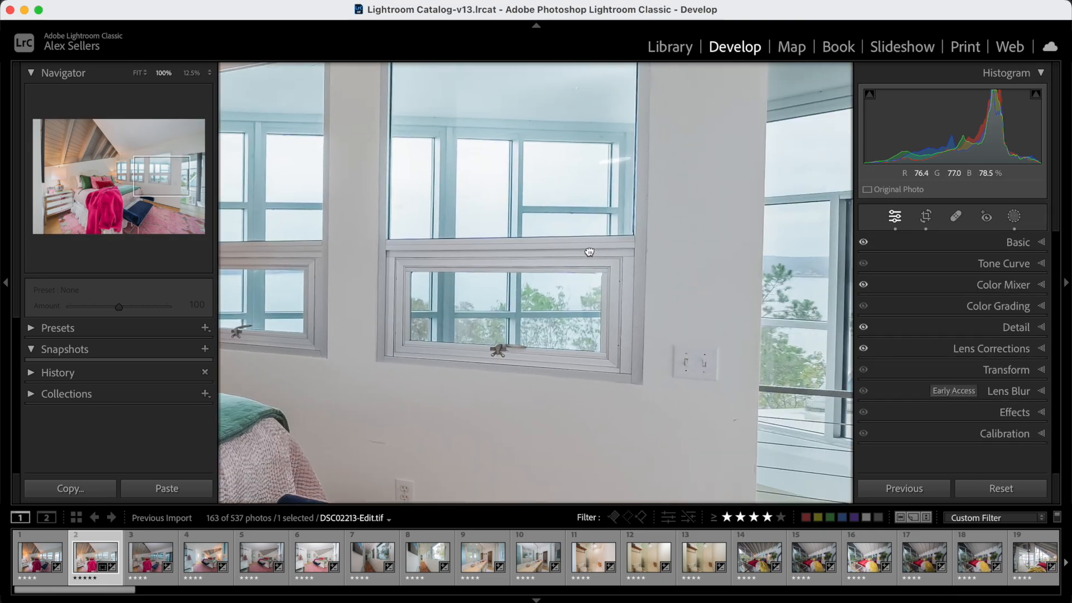
pyautogui.moveTo(687, 311); pyautogui.dragTo(469, 235)
pyautogui.moveTo(612, 346); pyautogui.dragTo(579, 247)
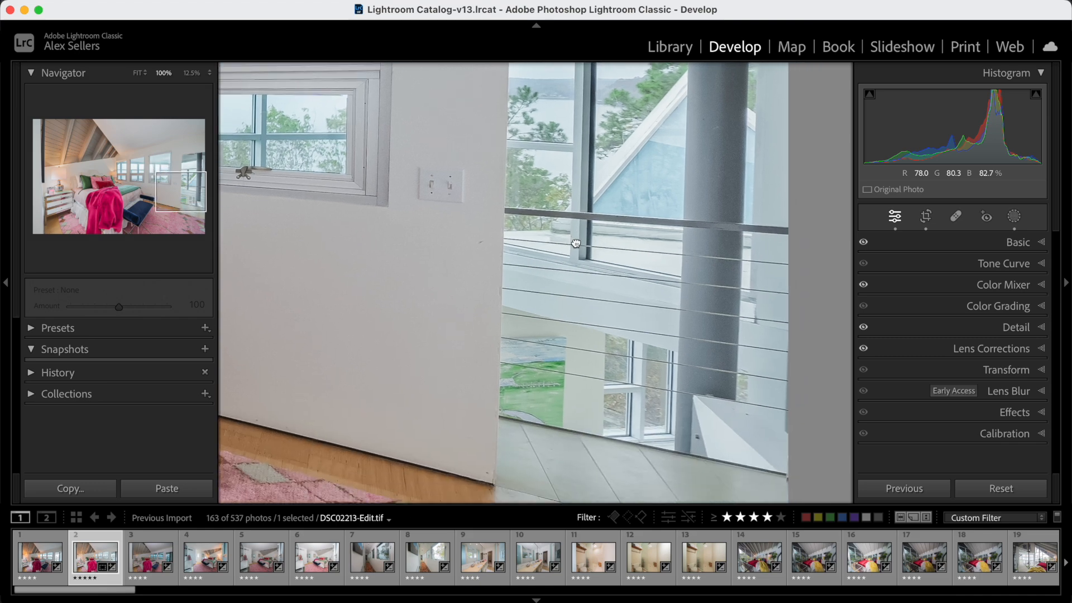
pyautogui.moveTo(545, 414); pyautogui.dragTo(696, 120)
pyautogui.click(638, 247)
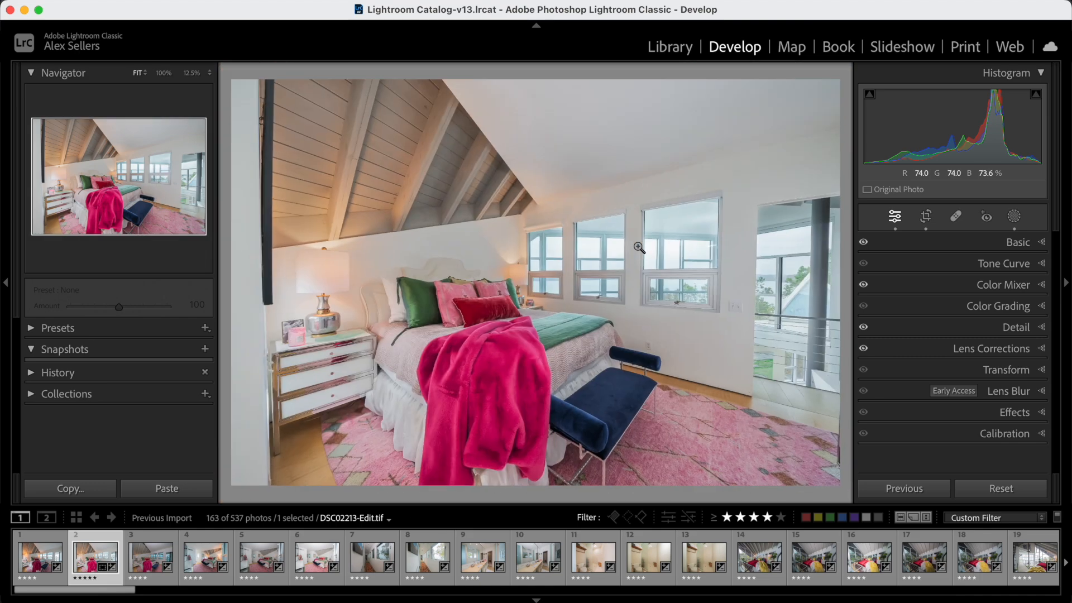
pyautogui.press('\\')
pyautogui.press('\\')
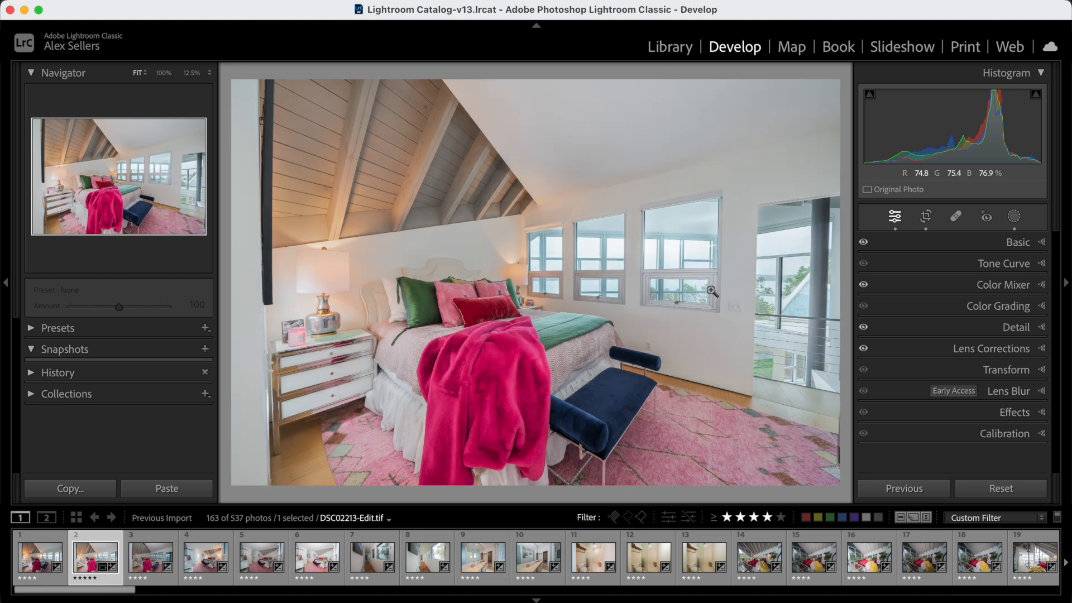